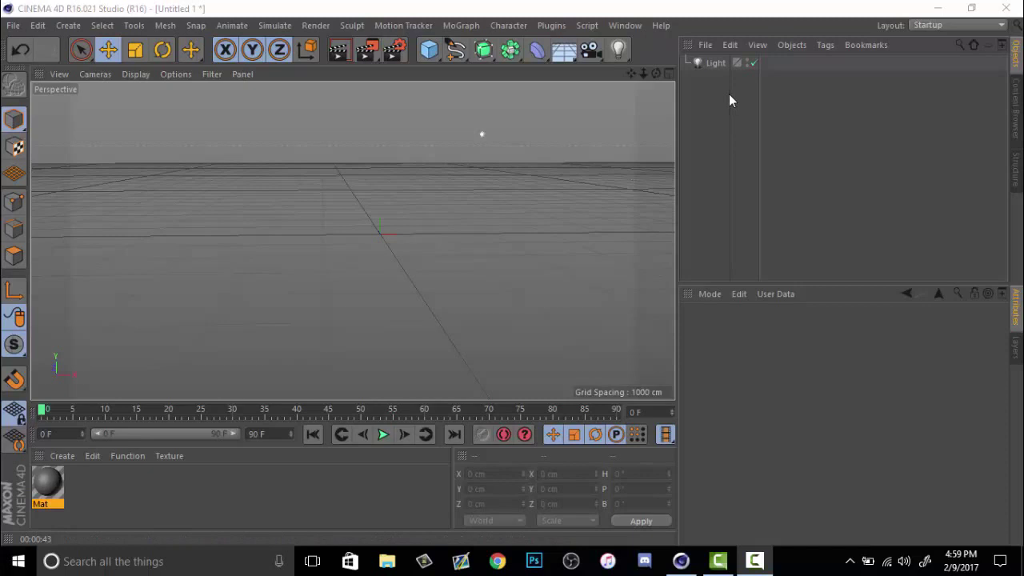
# Delete the Light object so only the Mat material remains, and dolly the view forward
pyautogui.click(714, 65)
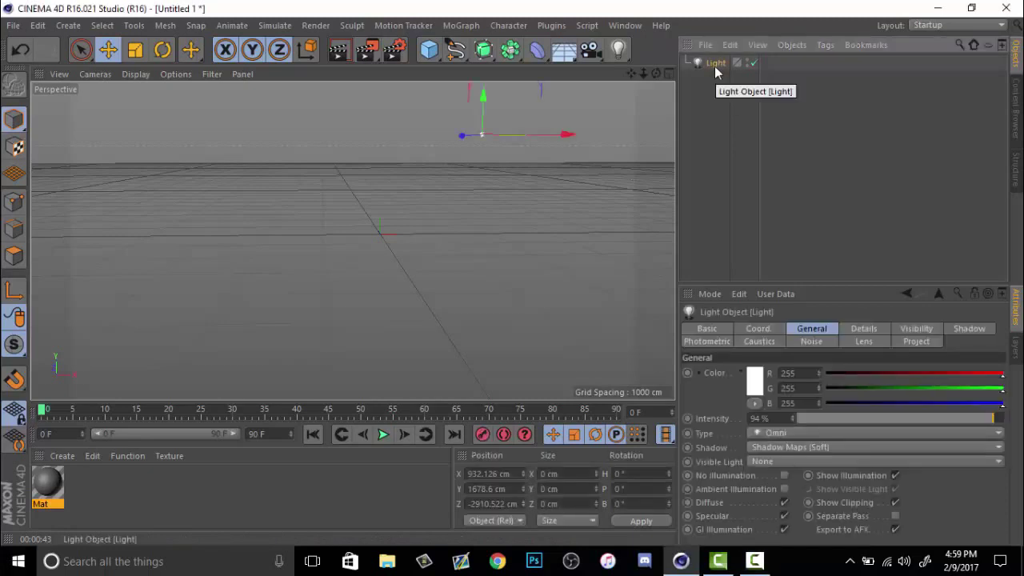
pyautogui.press('Delete')
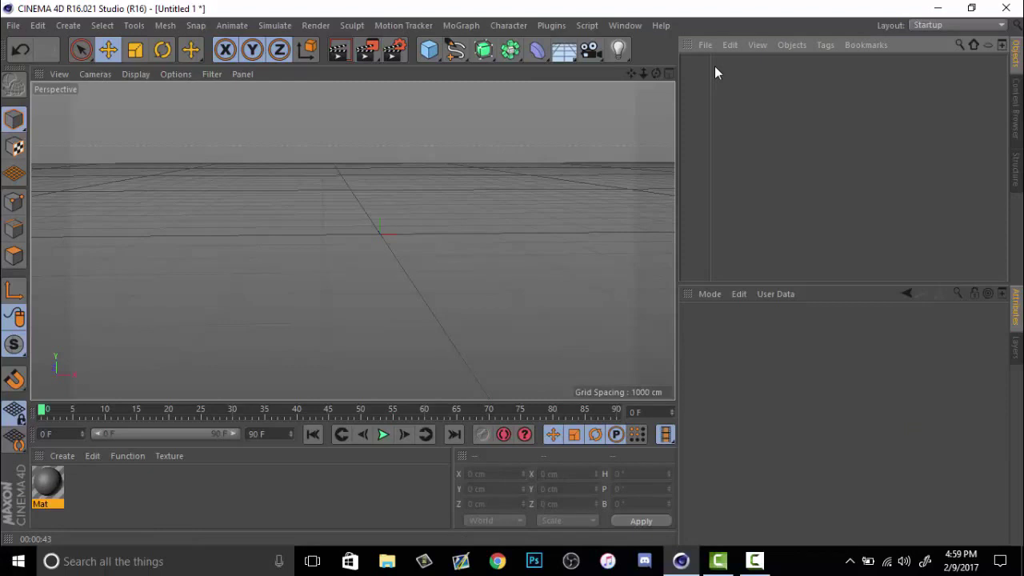
pyautogui.moveTo(643, 75); pyautogui.dragTo(352, 241)
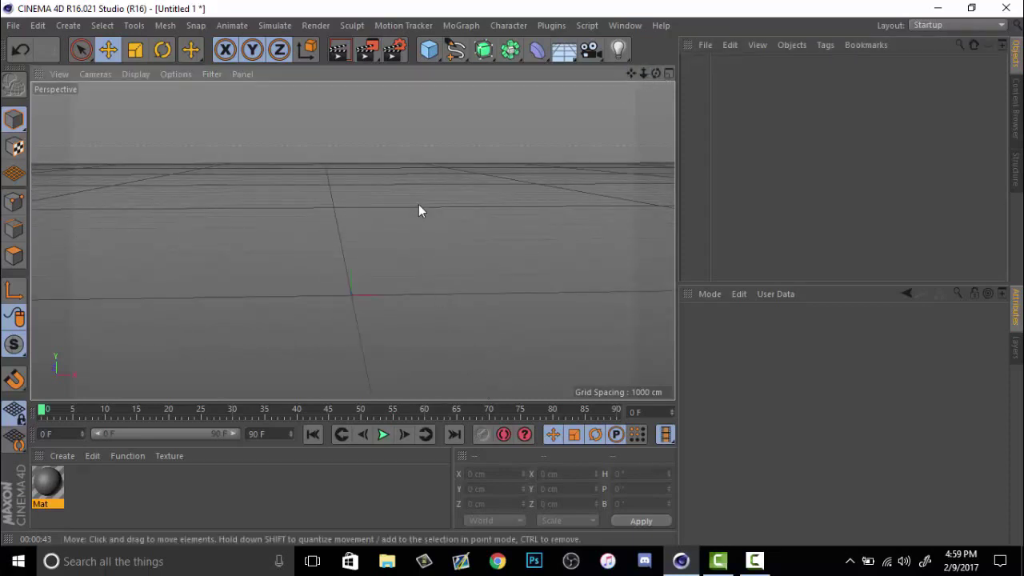
# Check the Output page of the Render Settings, leaving the width at 1280 for 1280 × 720
pyautogui.click(398, 48)
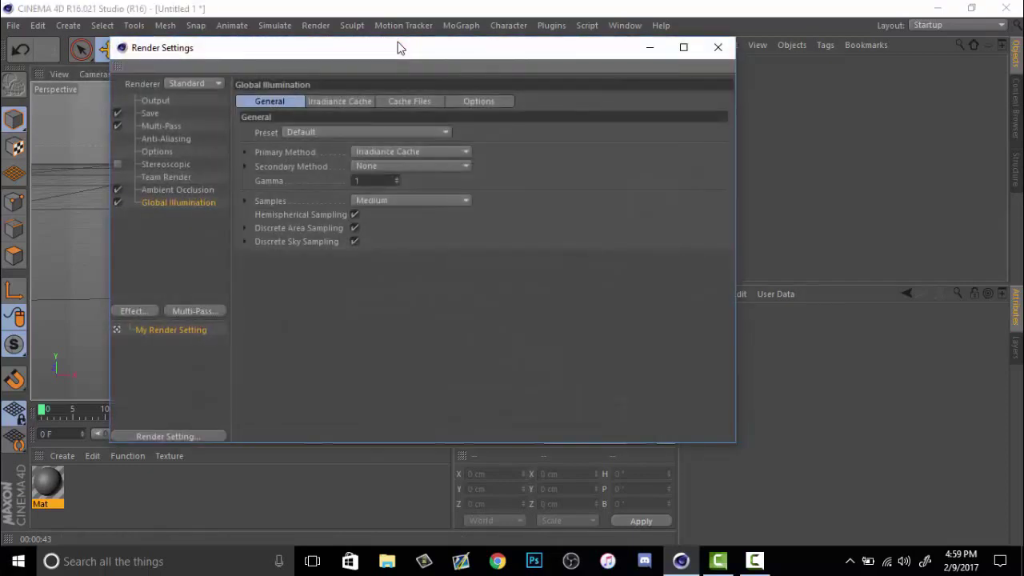
pyautogui.click(160, 102)
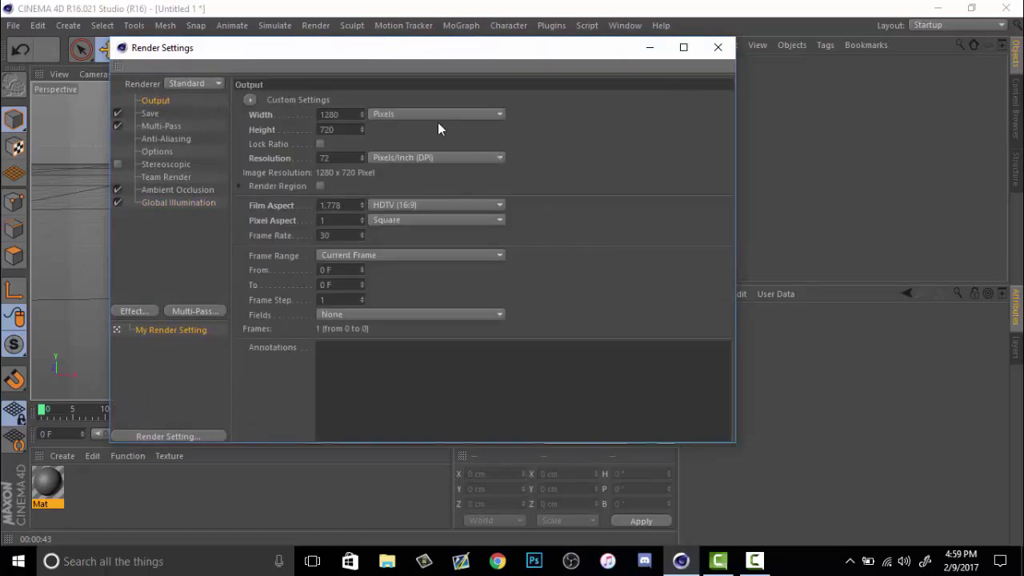
pyautogui.doubleClick(344, 115)
pyautogui.click(548, 152)
# Set the rendered image save path to a file named 'render' on the Desktop
pyautogui.click(155, 113)
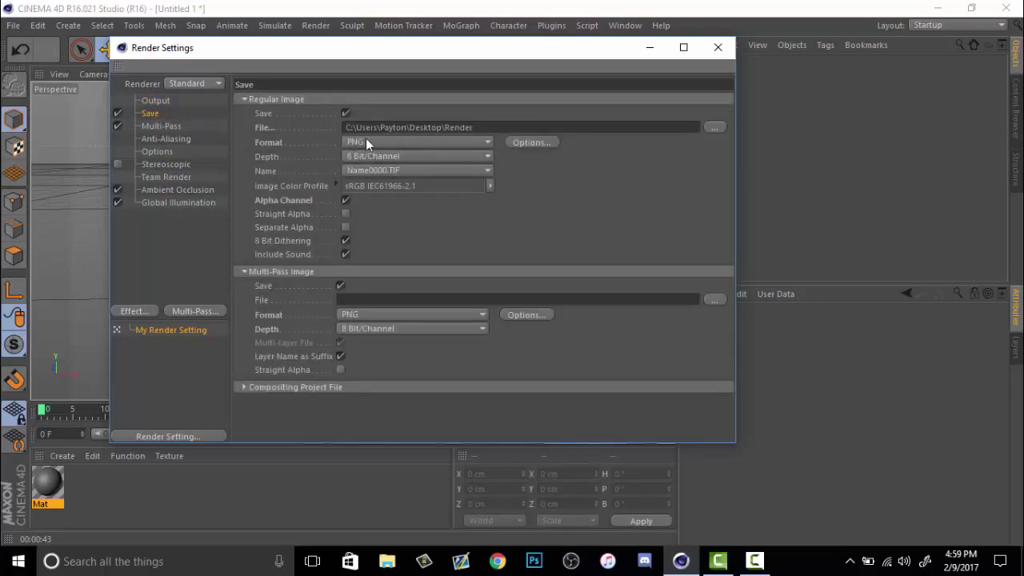
pyautogui.click(711, 124)
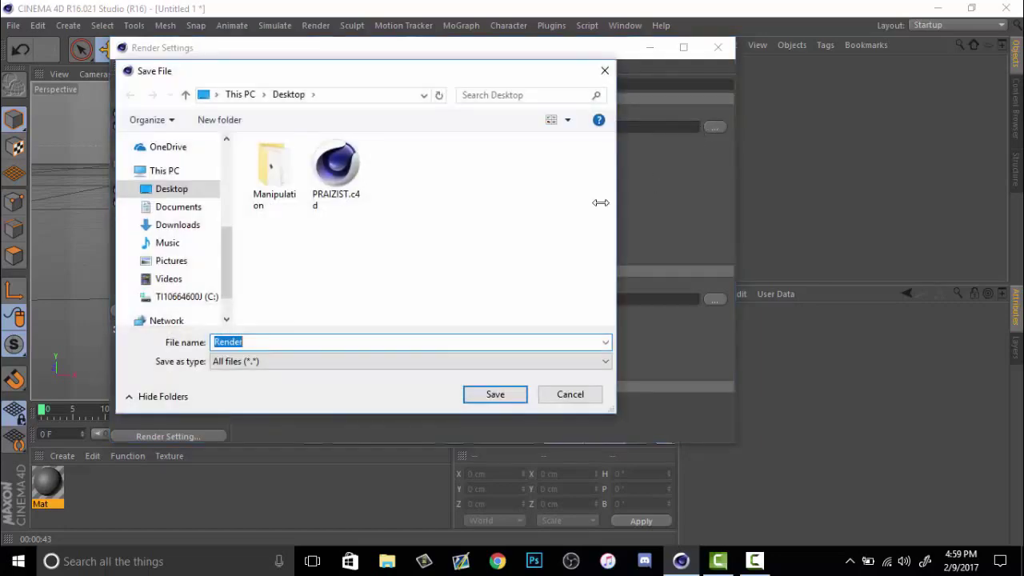
pyautogui.write('render')
pyautogui.press('Return')
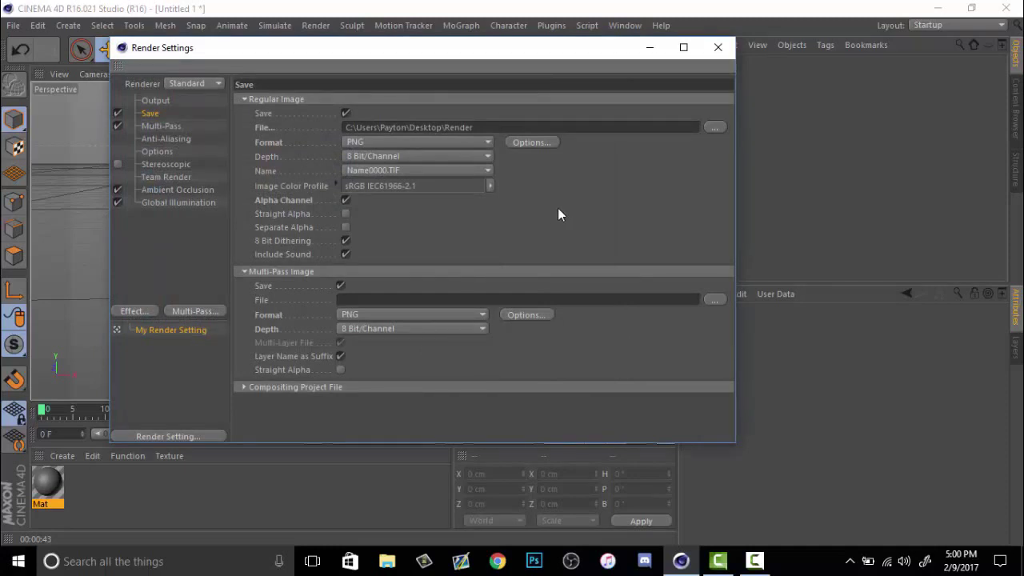
# Keep the format PNG at 8 Bit/Channel and turn Alpha Channel on
pyautogui.click(392, 144)
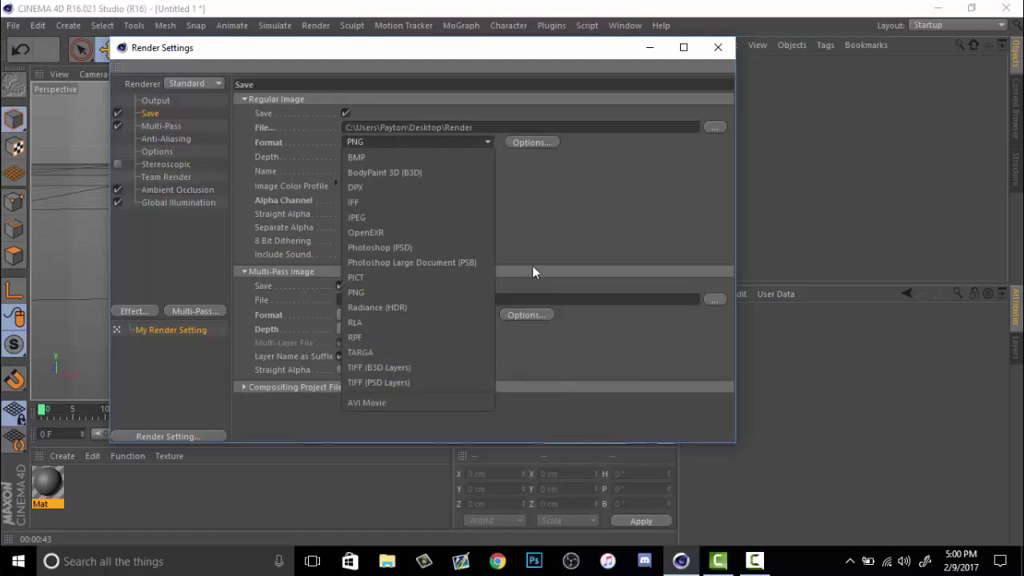
pyautogui.click(556, 223)
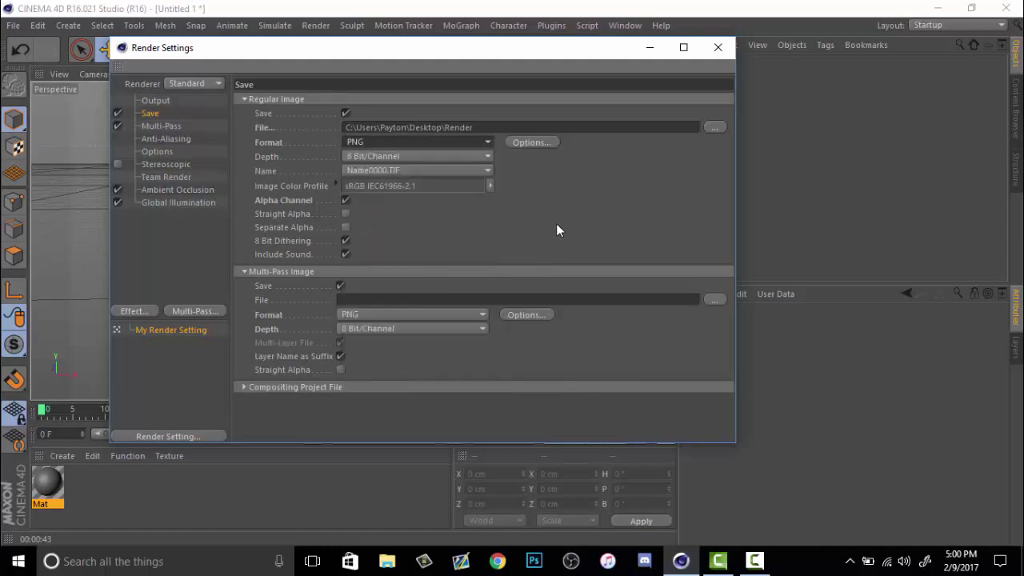
pyautogui.click(404, 155)
pyautogui.click(400, 156)
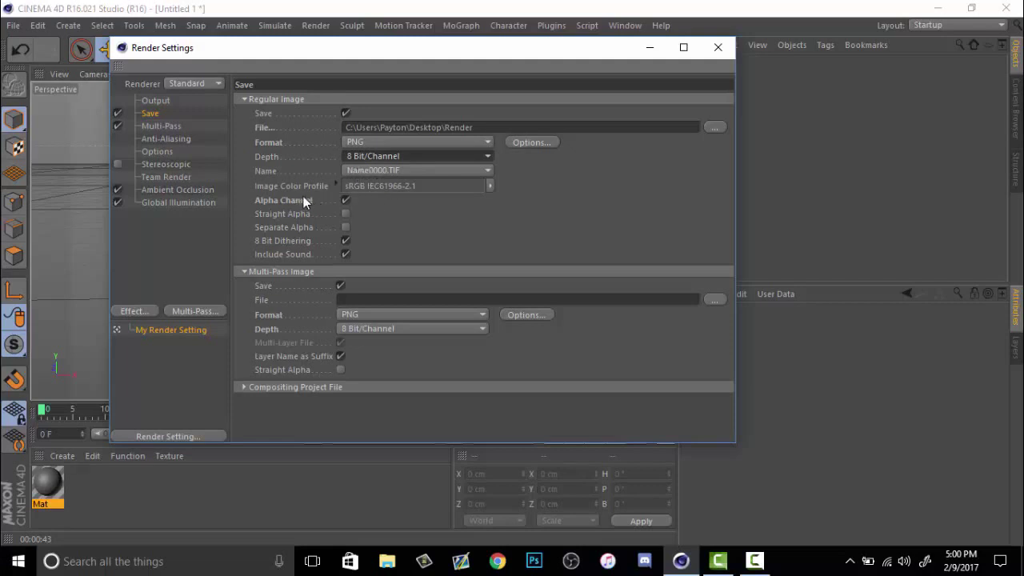
pyautogui.click(345, 200)
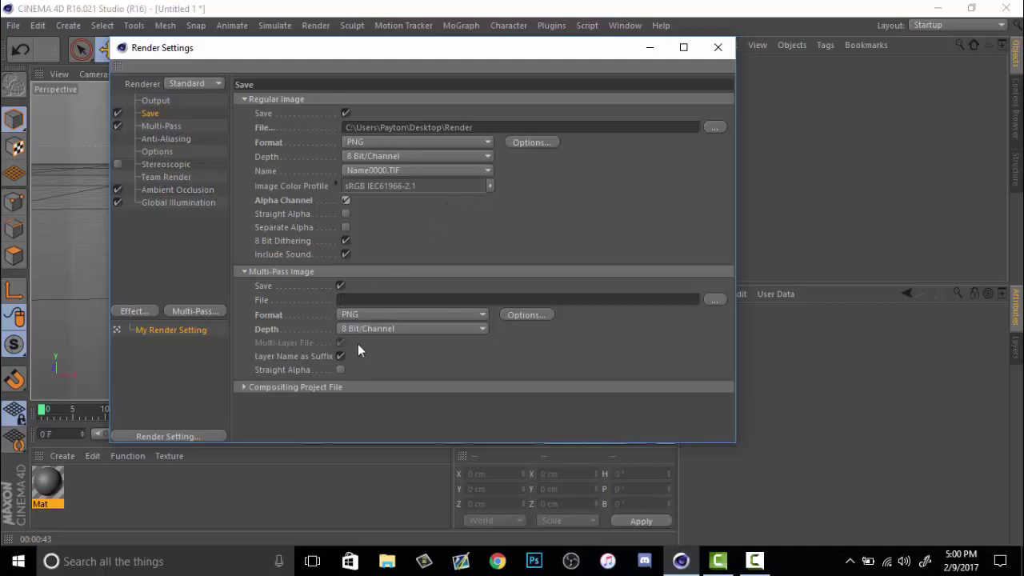
# Keep the Multi-Pass image format at PNG with 8 Bit/Channel depth
pyautogui.click(161, 128)
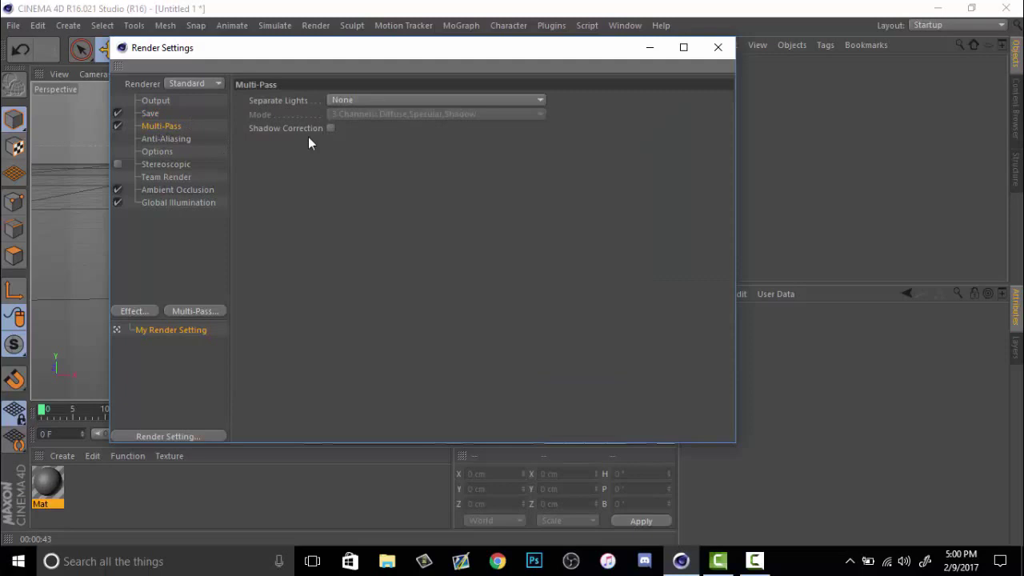
pyautogui.click(150, 114)
pyautogui.click(374, 315)
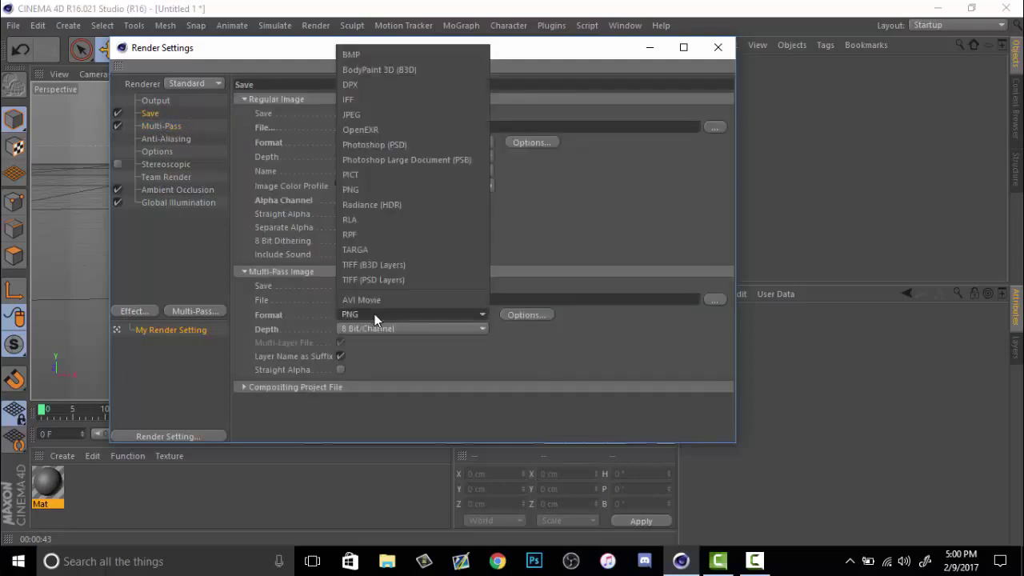
pyautogui.click(375, 314)
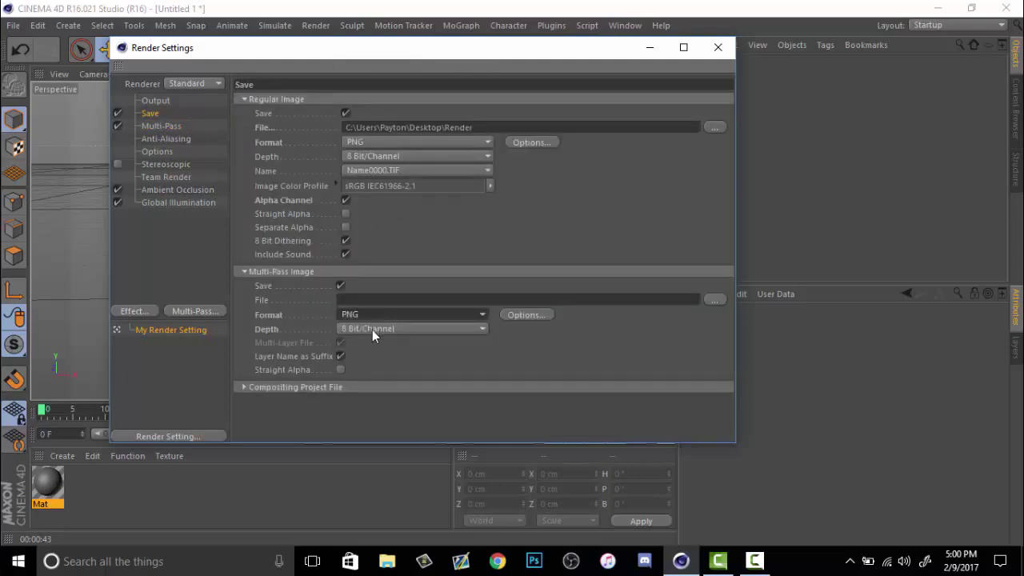
pyautogui.click(372, 328)
pyautogui.click(371, 331)
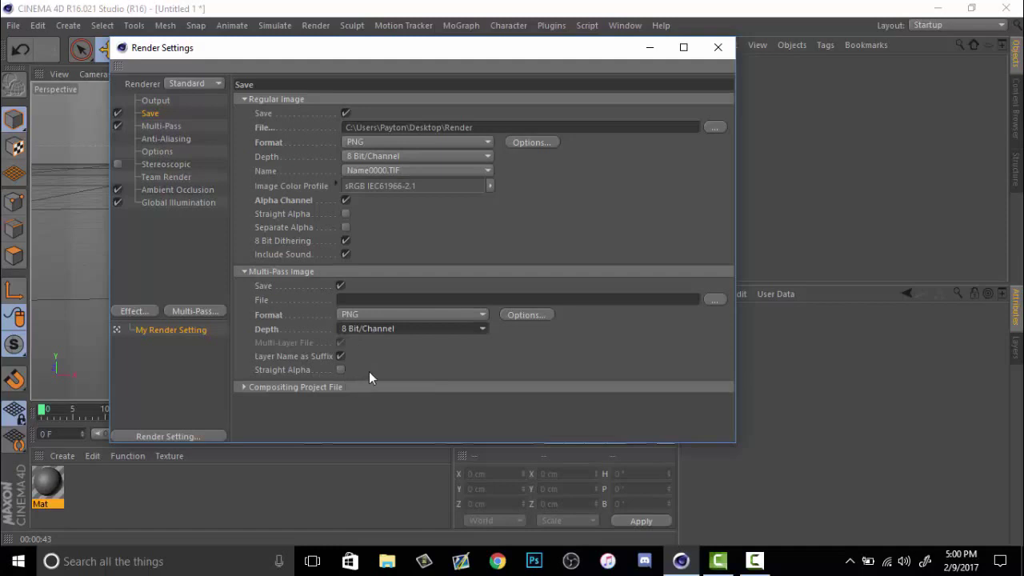
# Remove the Ambient Occlusion and Global Illumination render effects
pyautogui.rightClick(195, 196)
pyautogui.click(214, 147)
pyautogui.rightClick(178, 190)
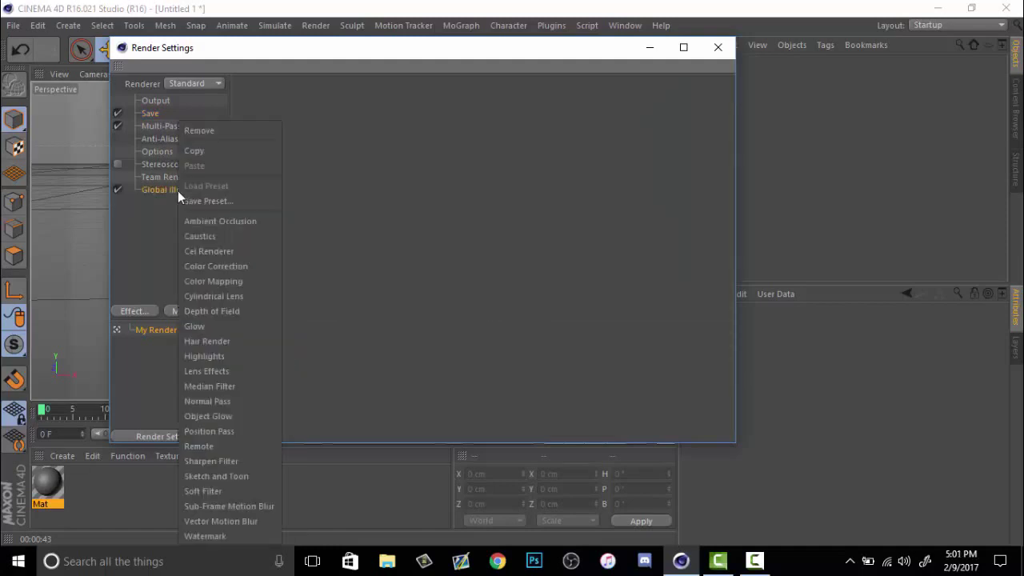
pyautogui.click(214, 132)
# Re-add Ambient Occlusion and Global Illumination effects, then close the Render Settings
pyautogui.click(153, 308)
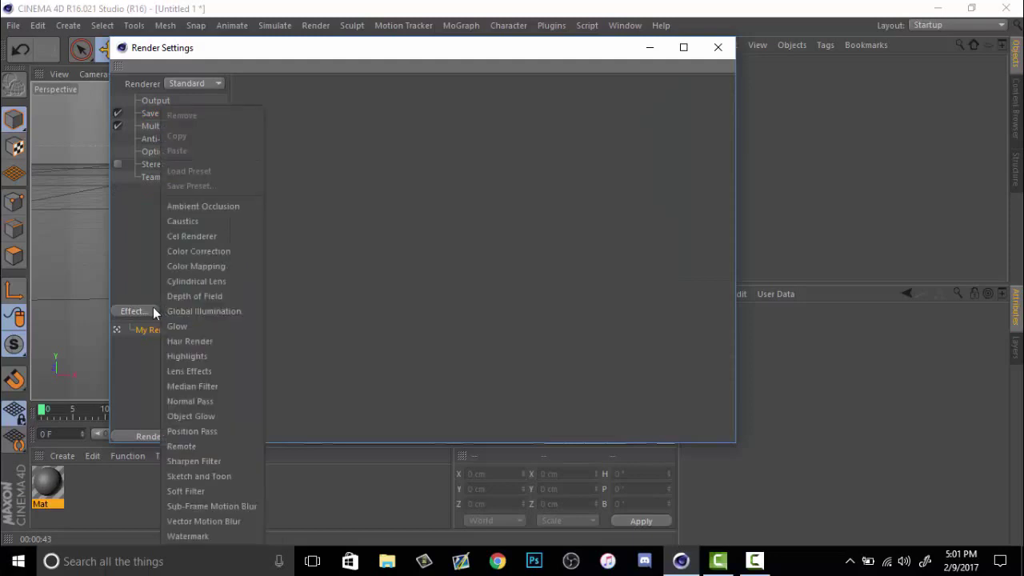
pyautogui.click(192, 211)
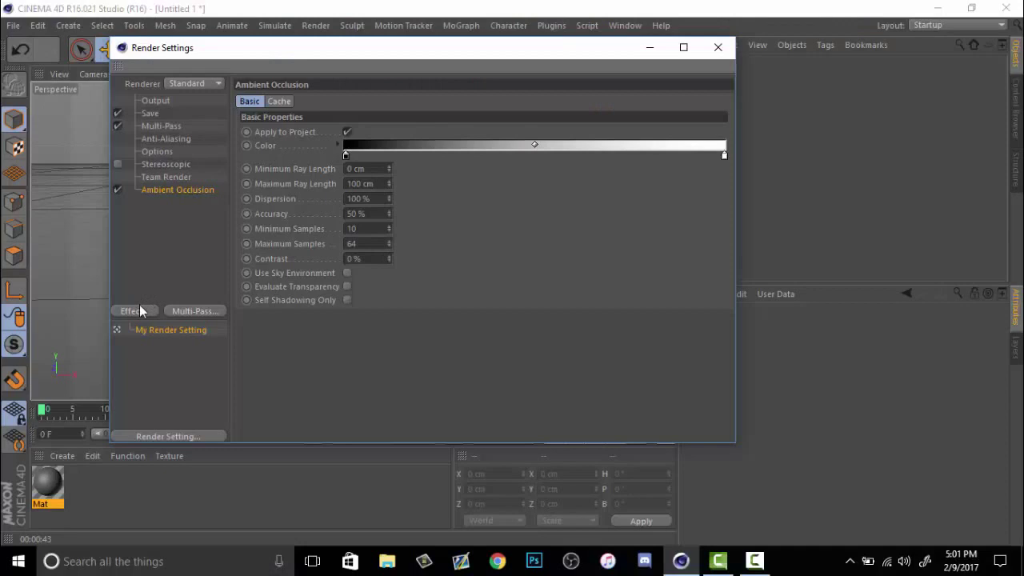
pyautogui.click(140, 311)
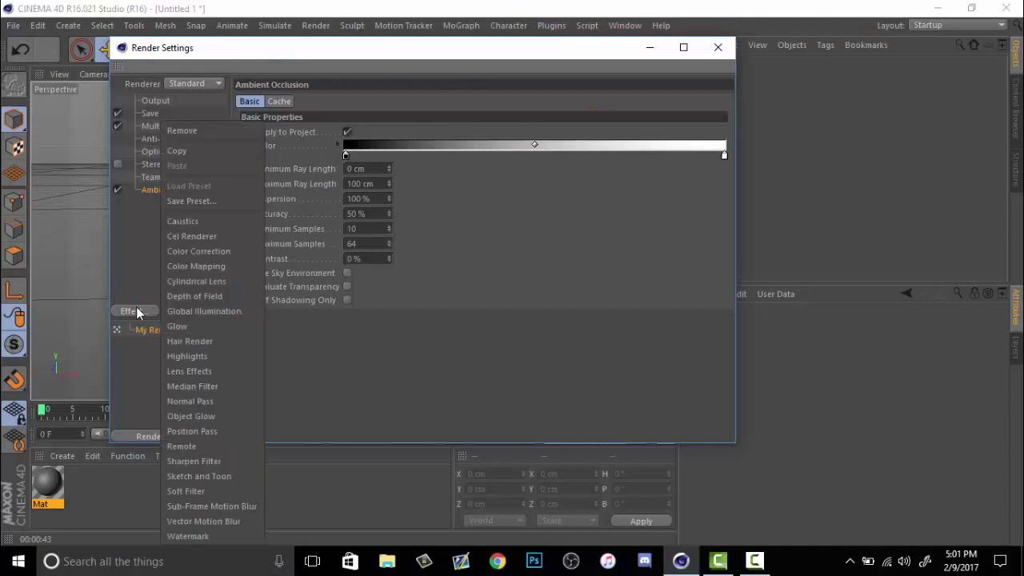
pyautogui.click(181, 311)
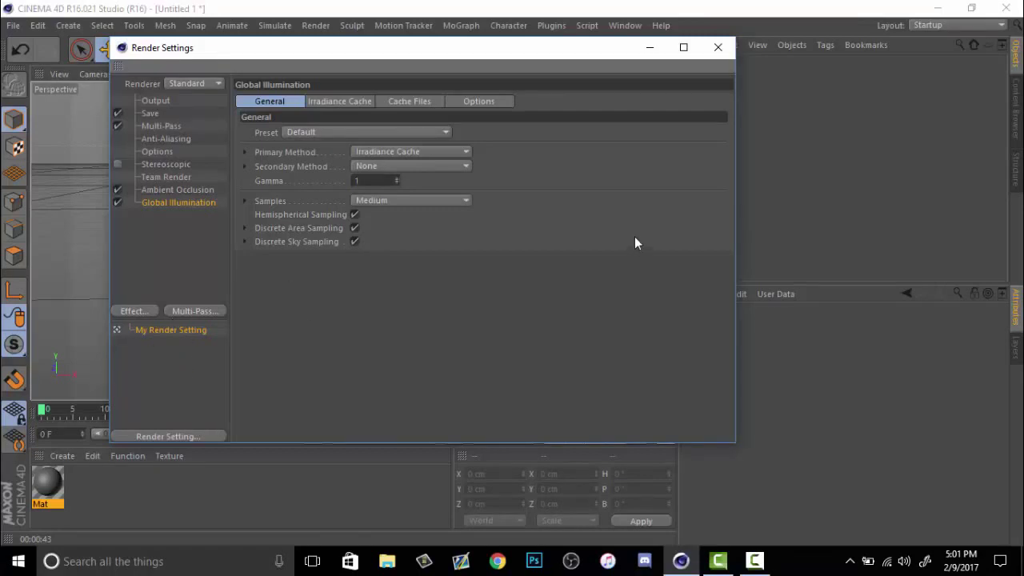
pyautogui.click(716, 48)
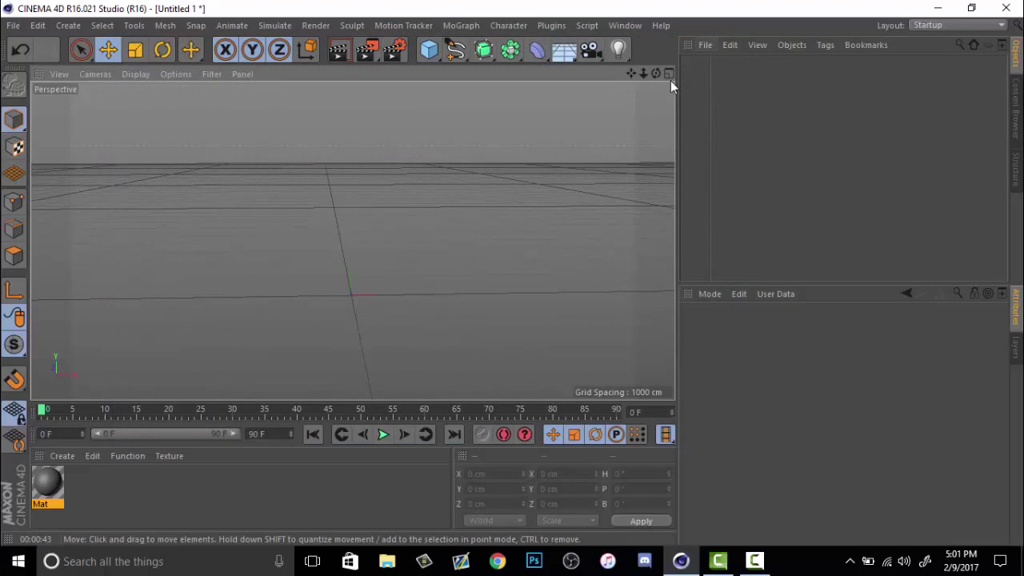
# Add a 200 cm Cube, view it from above, and inspect its Phong tag and properties
pyautogui.moveTo(656, 73)
pyautogui.mouseDown()
pyautogui.moveTo(616, 88)
pyautogui.moveTo(653, 76)
pyautogui.mouseUp()
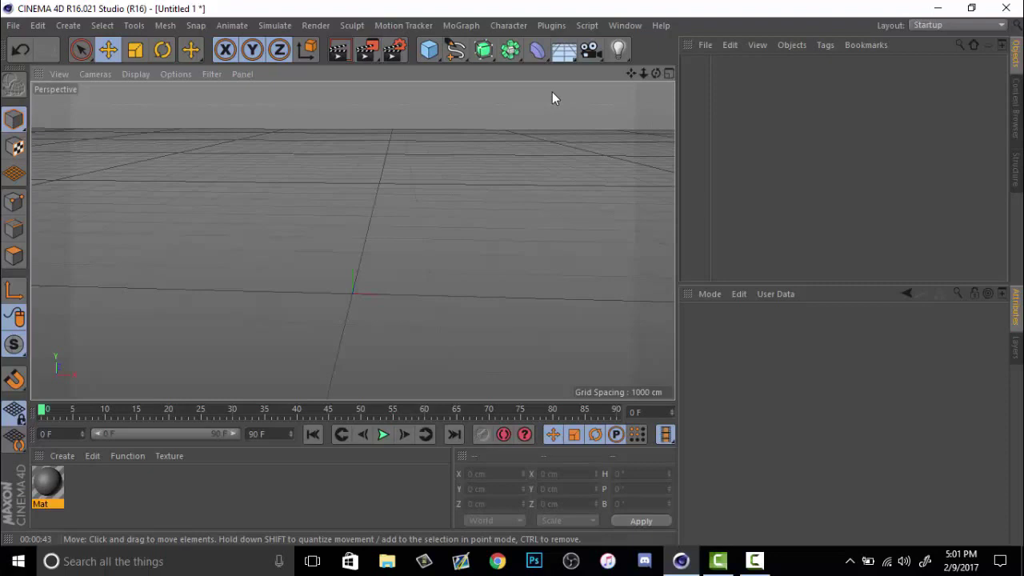
pyautogui.click(433, 52)
pyautogui.click(436, 52)
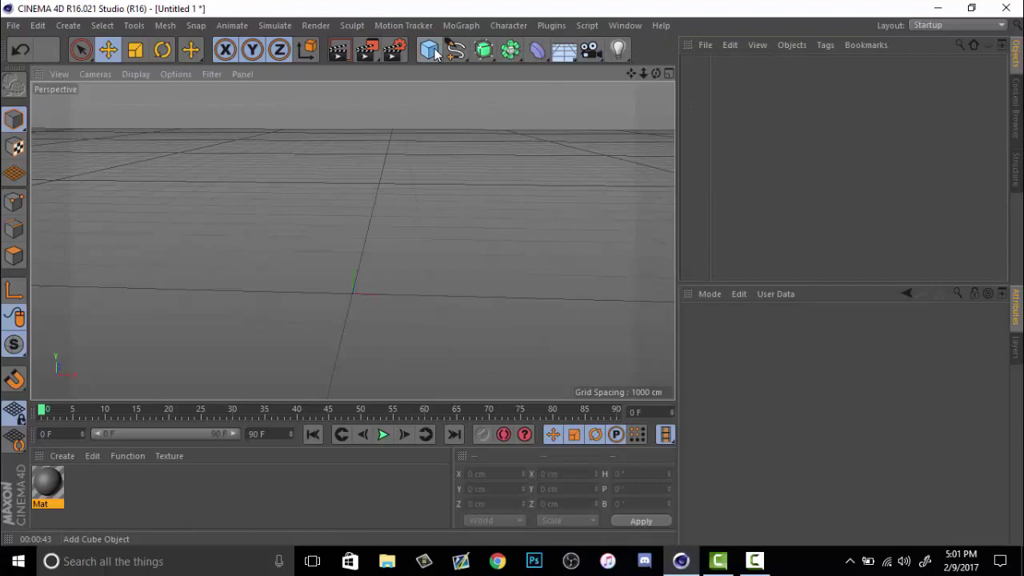
pyautogui.click(436, 53)
pyautogui.scroll(5, 360, 308)
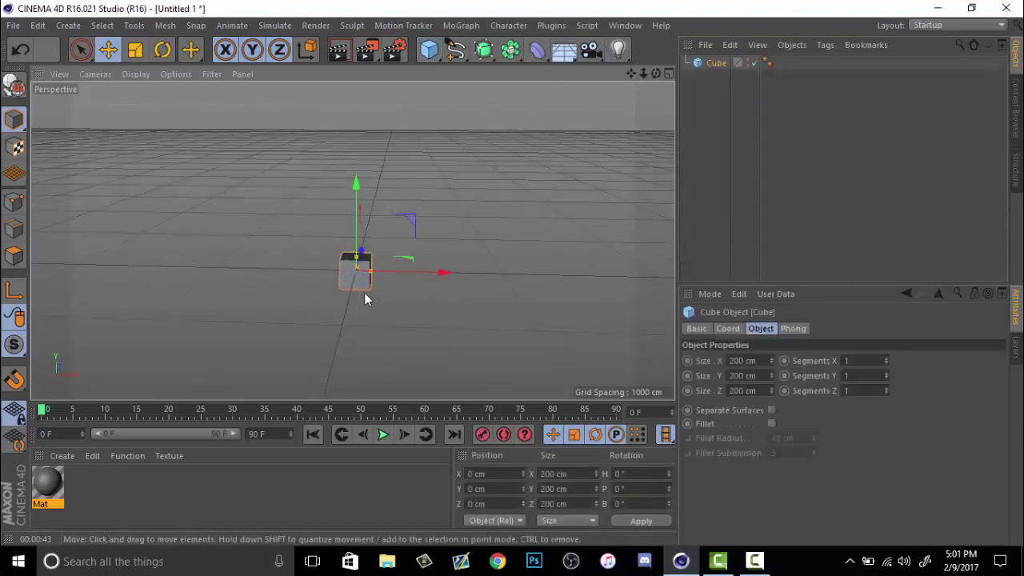
pyautogui.moveTo(656, 73); pyautogui.dragTo(694, 110)
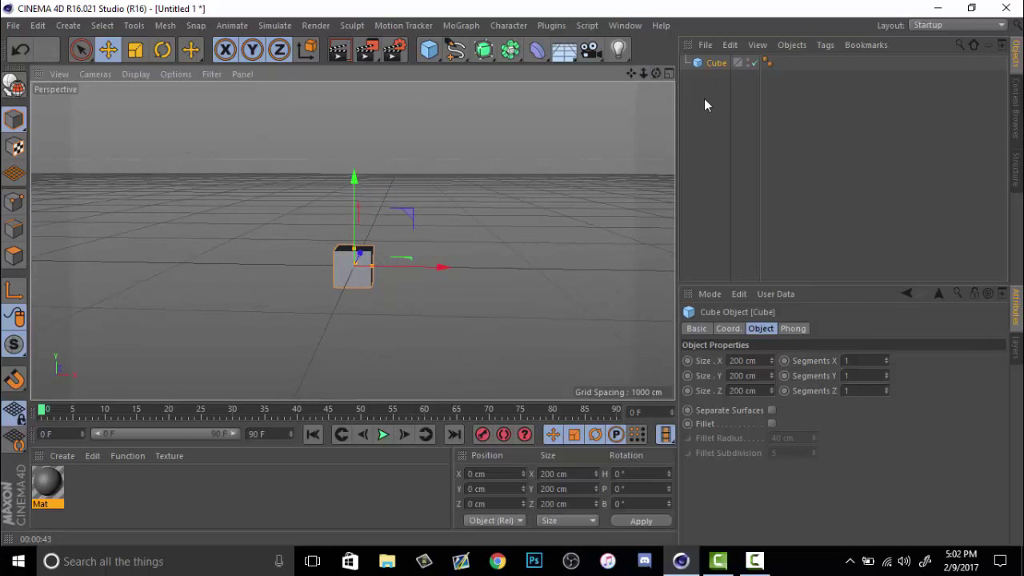
pyautogui.click(766, 64)
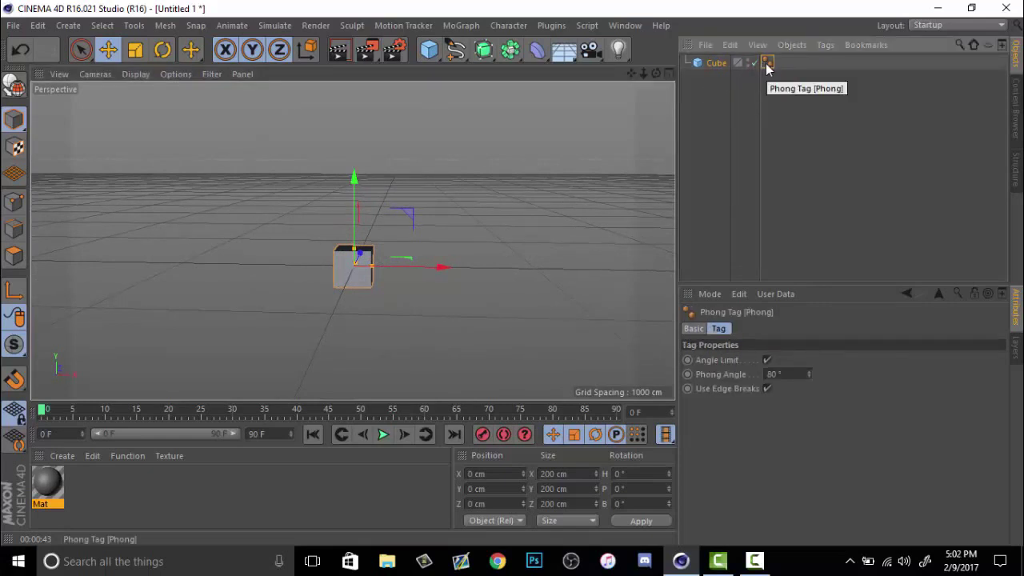
pyautogui.click(709, 63)
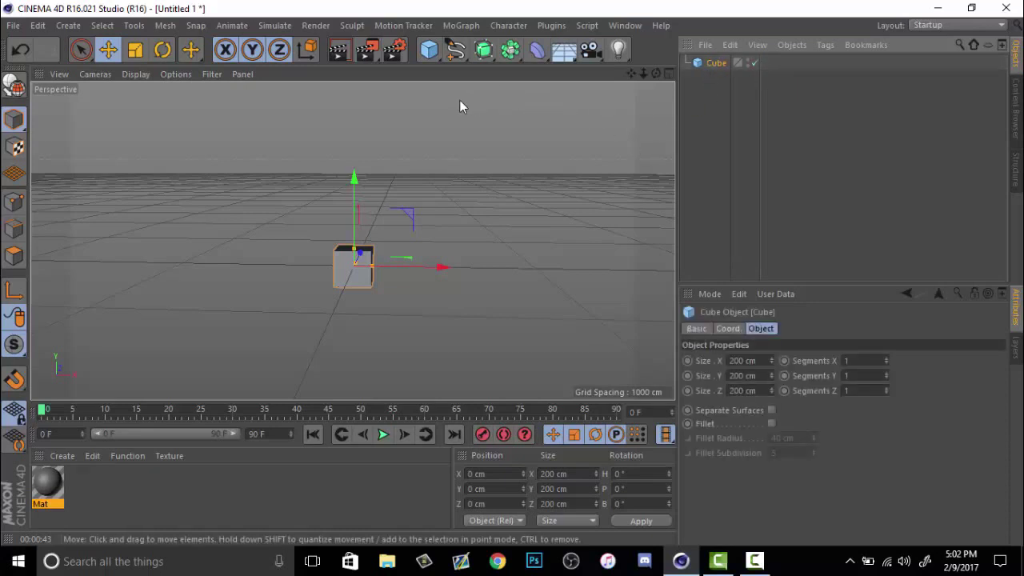
# Tilt the original cube to a new angle with the Rotate tool
pyautogui.press('r')
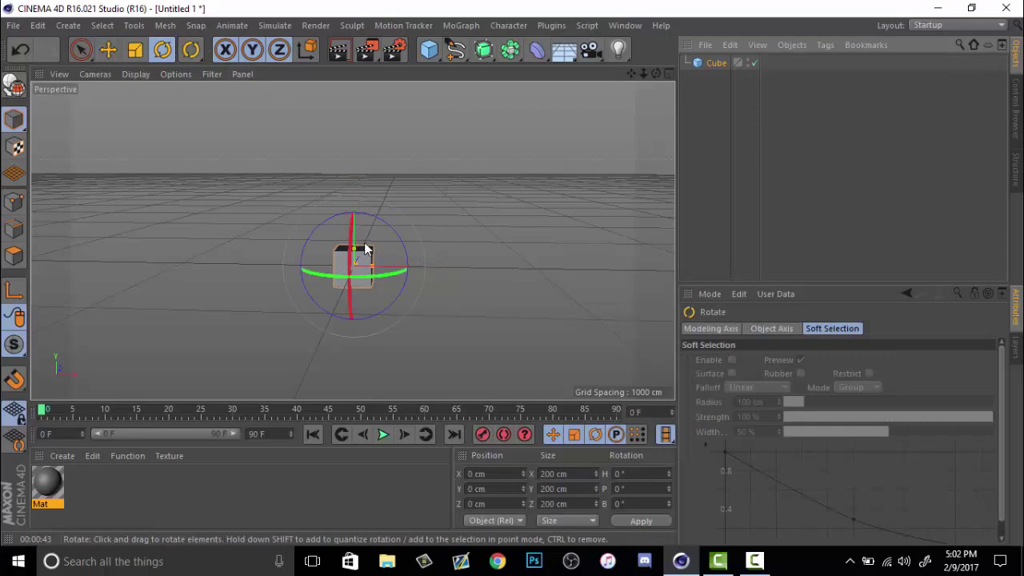
pyautogui.moveTo(365, 249); pyautogui.dragTo(312, 192)
pyautogui.click(108, 51)
pyautogui.click(162, 50)
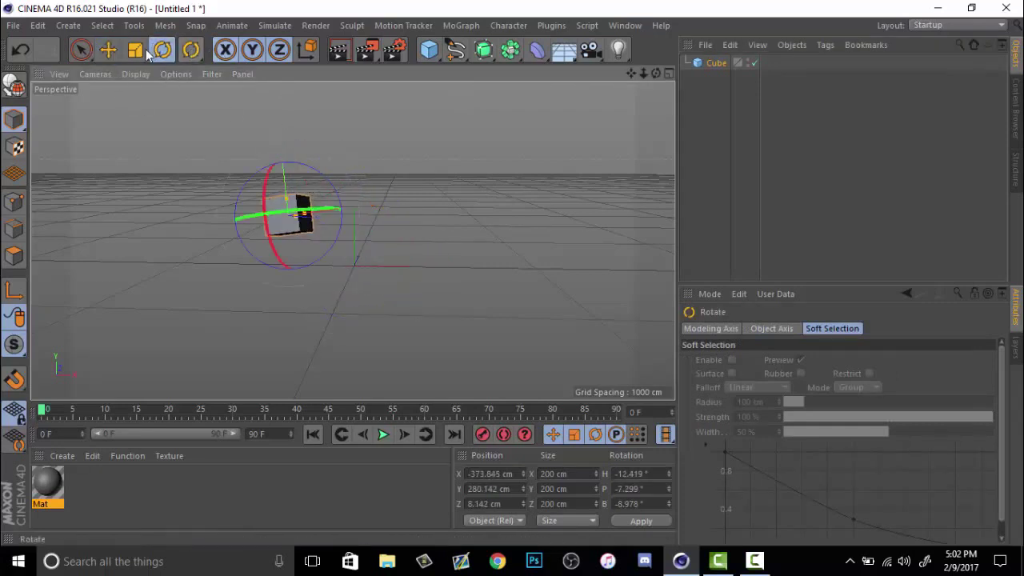
pyautogui.click(135, 49)
pyautogui.click(163, 49)
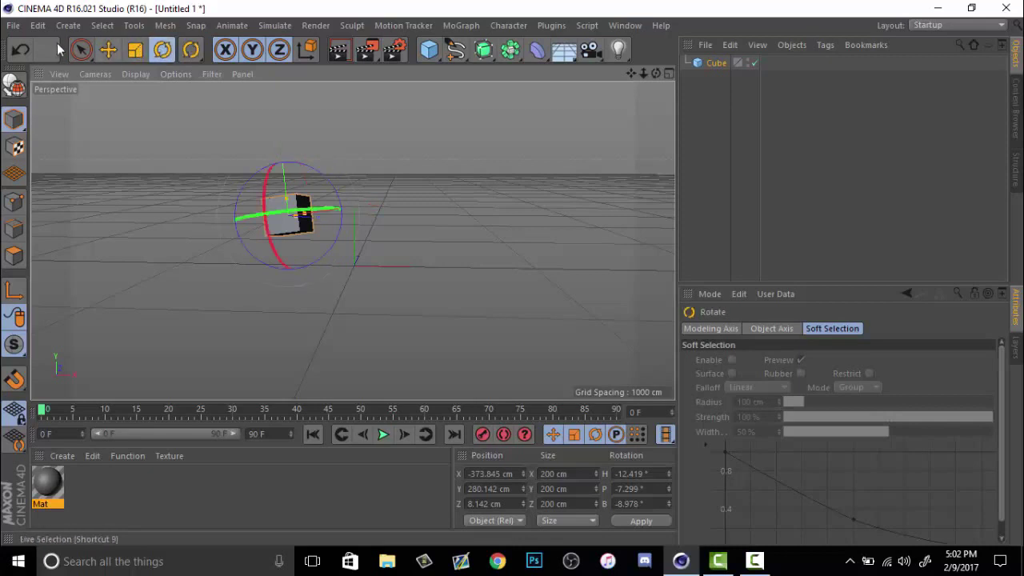
pyautogui.click(81, 49)
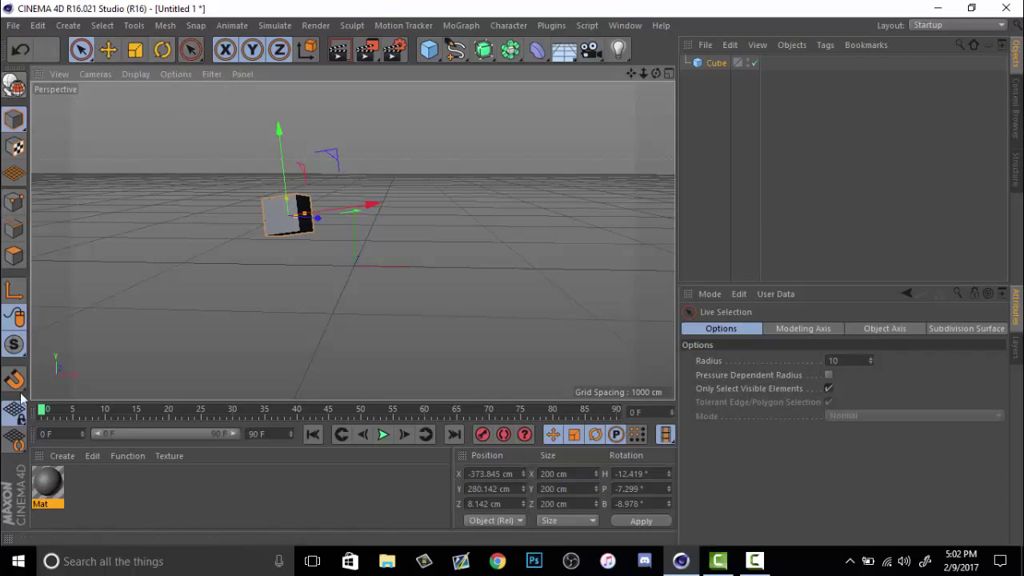
pyautogui.click(163, 50)
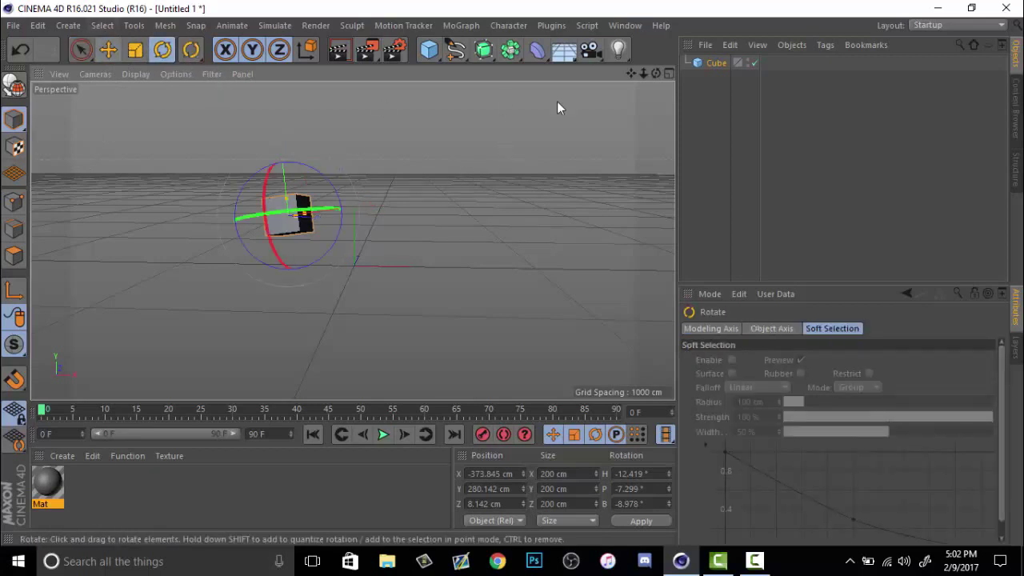
# Duplicate the cube as Cube.1, rotate it (H 31.104°, P -6.456°, B 17.739°) and move it up-right
pyautogui.click(709, 64)
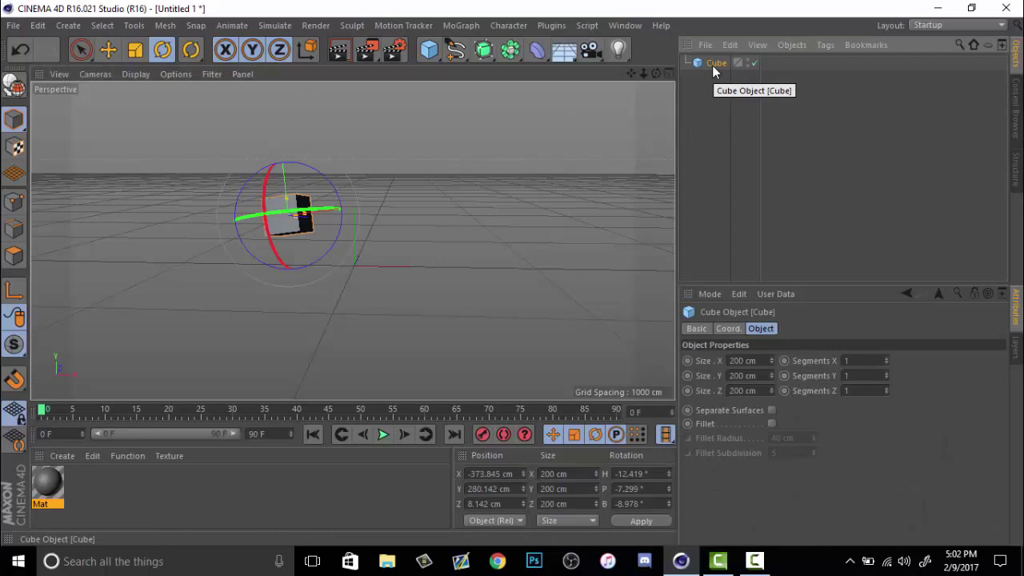
pyautogui.hotkey('ctrl', 'c')
pyautogui.hotkey('ctrl', 'v')
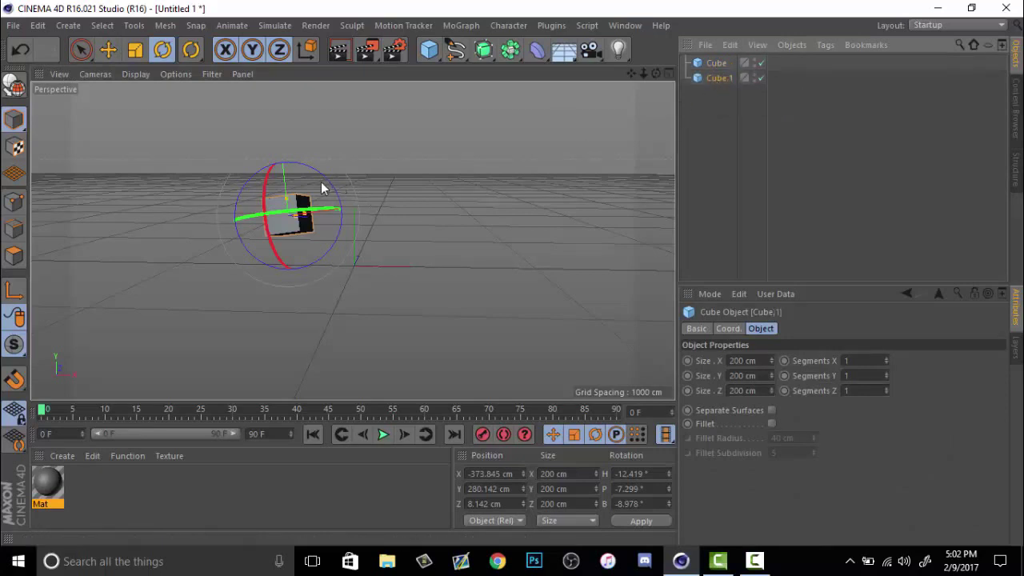
pyautogui.moveTo(323, 192); pyautogui.dragTo(360, 208)
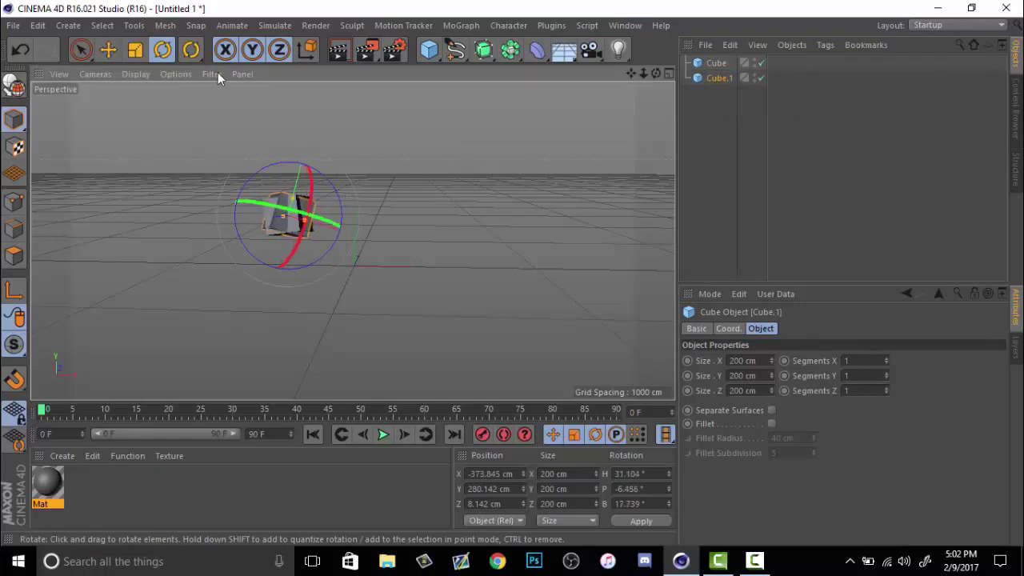
pyautogui.click(108, 50)
pyautogui.moveTo(347, 177); pyautogui.dragTo(387, 154)
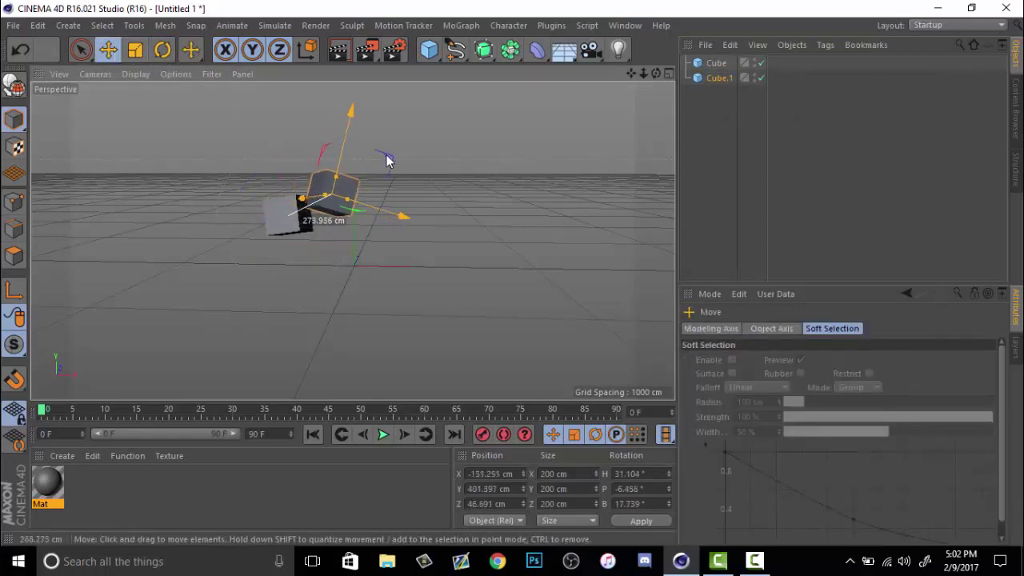
pyautogui.click(697, 198)
pyautogui.moveTo(655, 73); pyautogui.dragTo(629, 94)
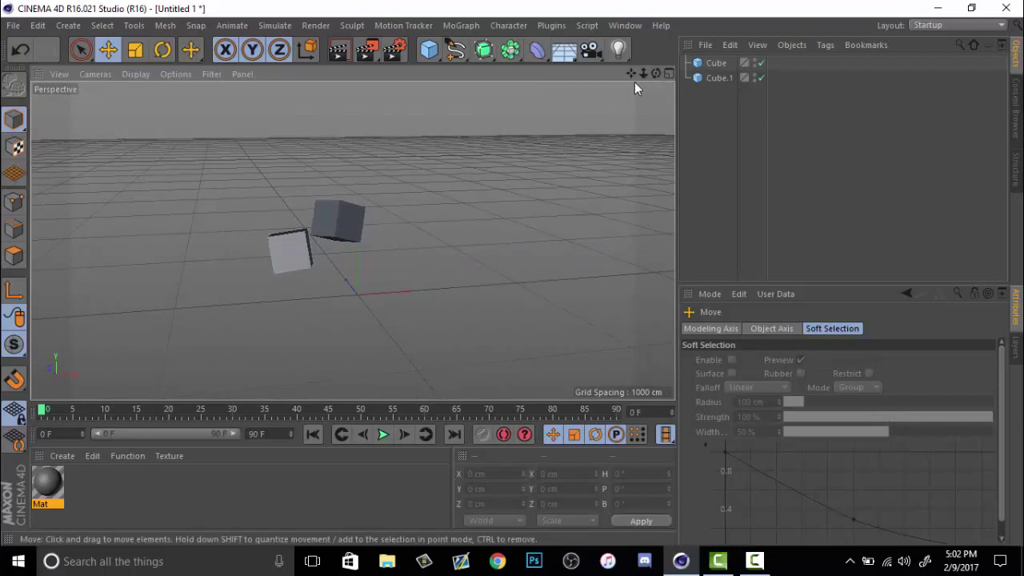
# Add a Metaball and drag Cube and Cube.1 under it as children
pyautogui.click(510, 51)
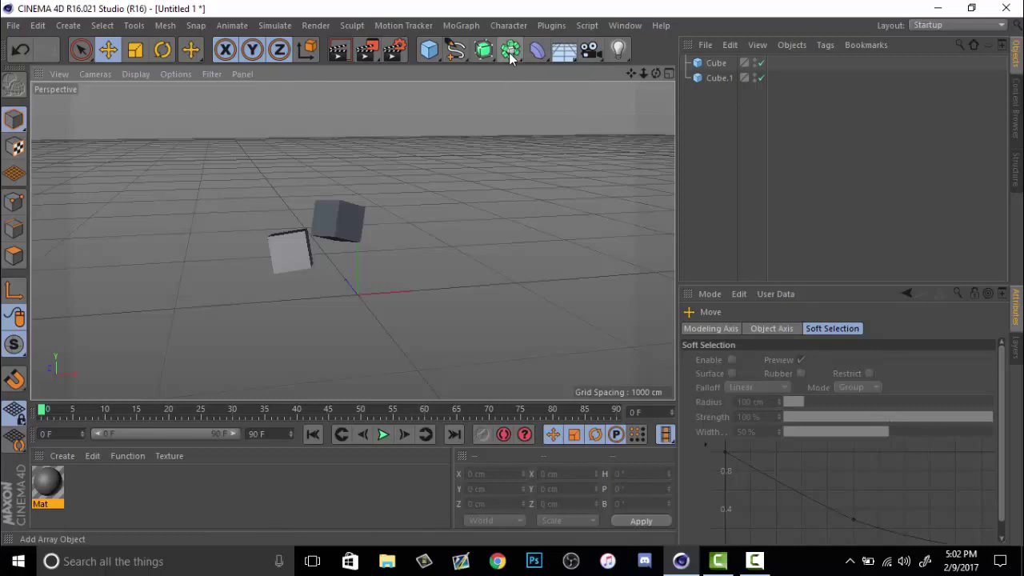
pyautogui.click(725, 94)
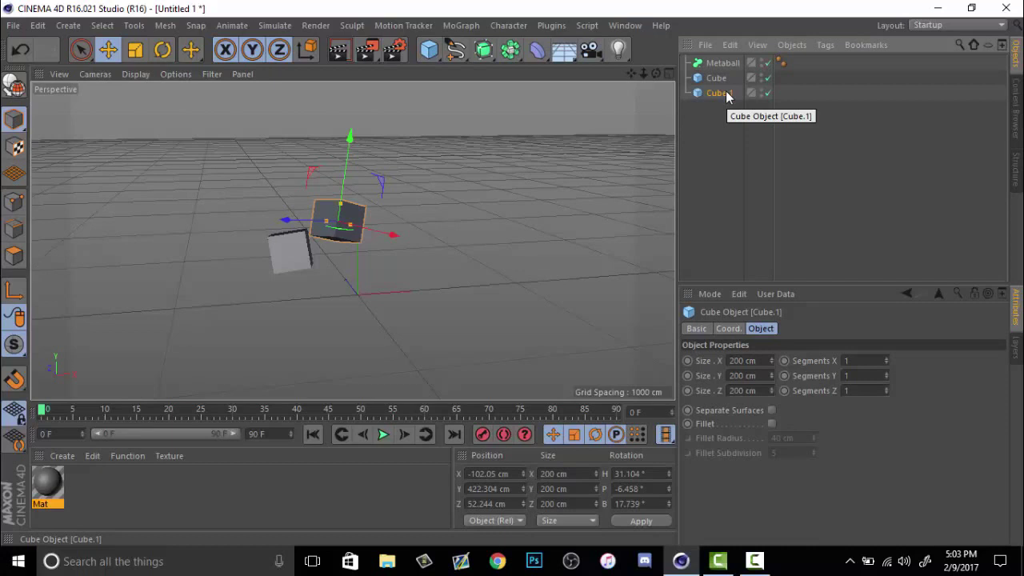
pyautogui.keyDown('ctrl'); pyautogui.click(720, 80); pyautogui.keyUp('ctrl')
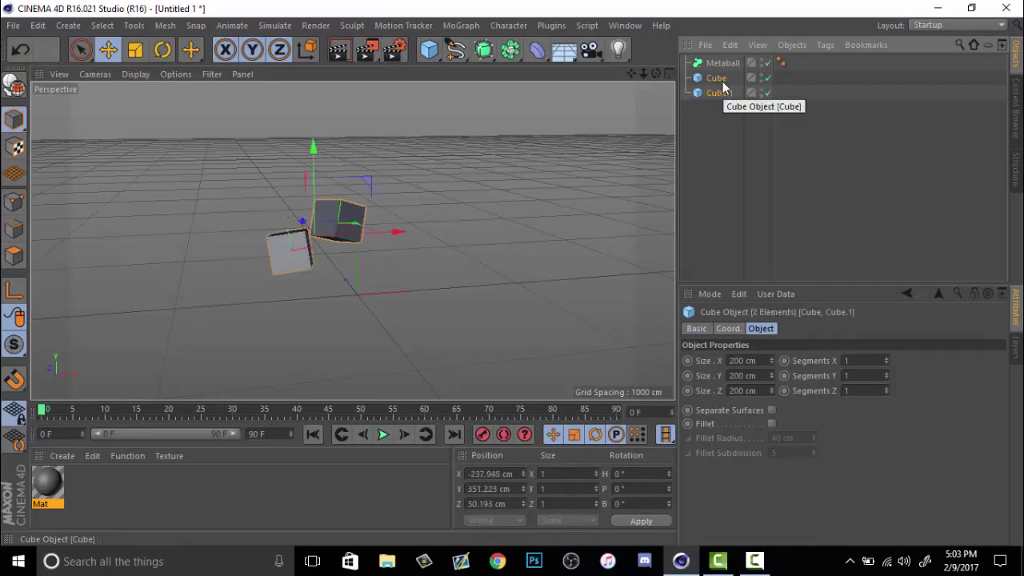
pyautogui.moveTo(722, 82); pyautogui.dragTo(723, 62)
pyautogui.scroll(2, 336, 222)
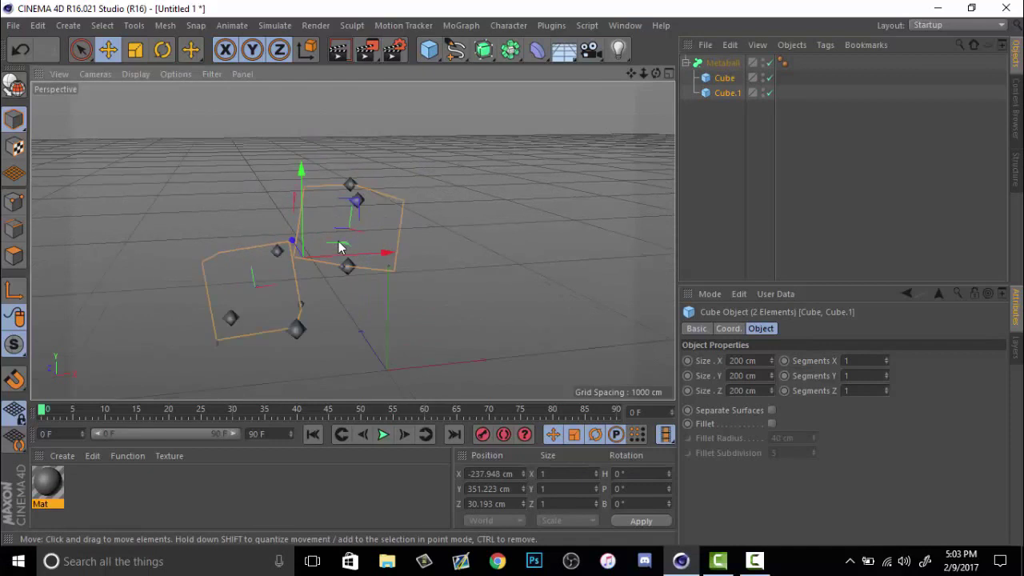
pyautogui.scroll(-1, 339, 248)
pyautogui.scroll(2, 327, 268)
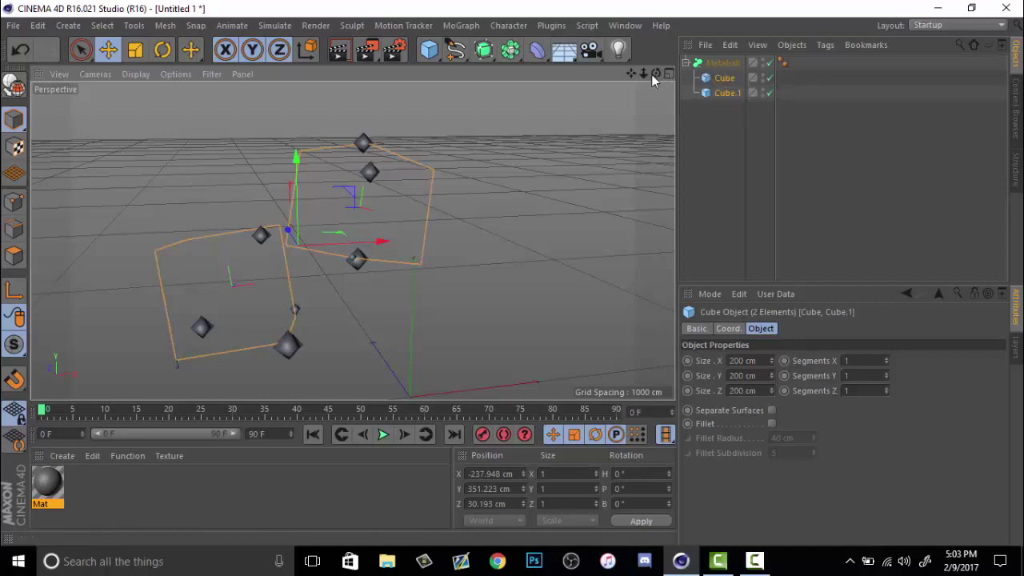
pyautogui.moveTo(656, 74); pyautogui.dragTo(640, 77)
# Drop the Metaball's Hull Value to 15% with 108 cm Editor Subdivision, fusing the cubes
pyautogui.click(723, 65)
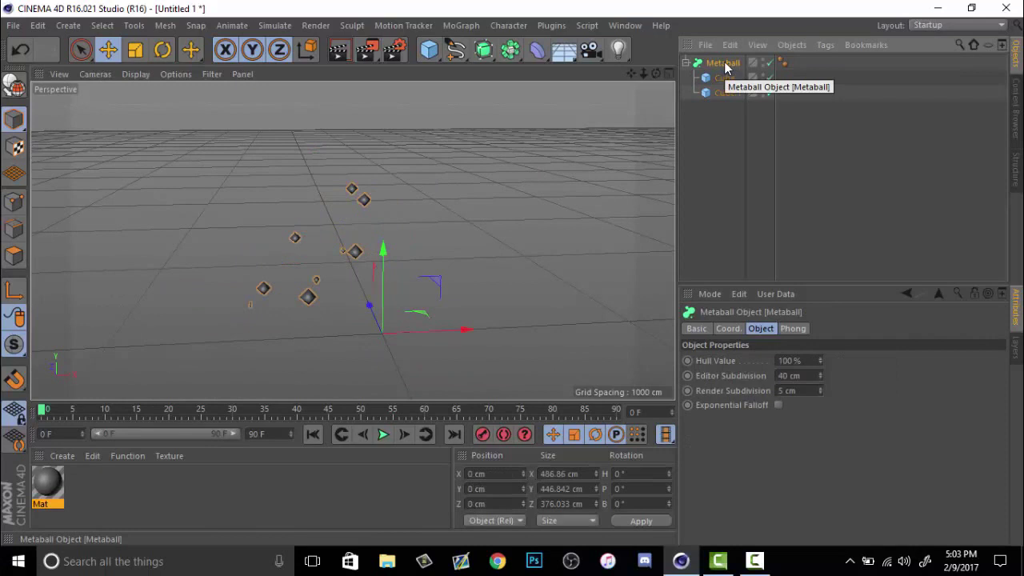
pyautogui.click(686, 62)
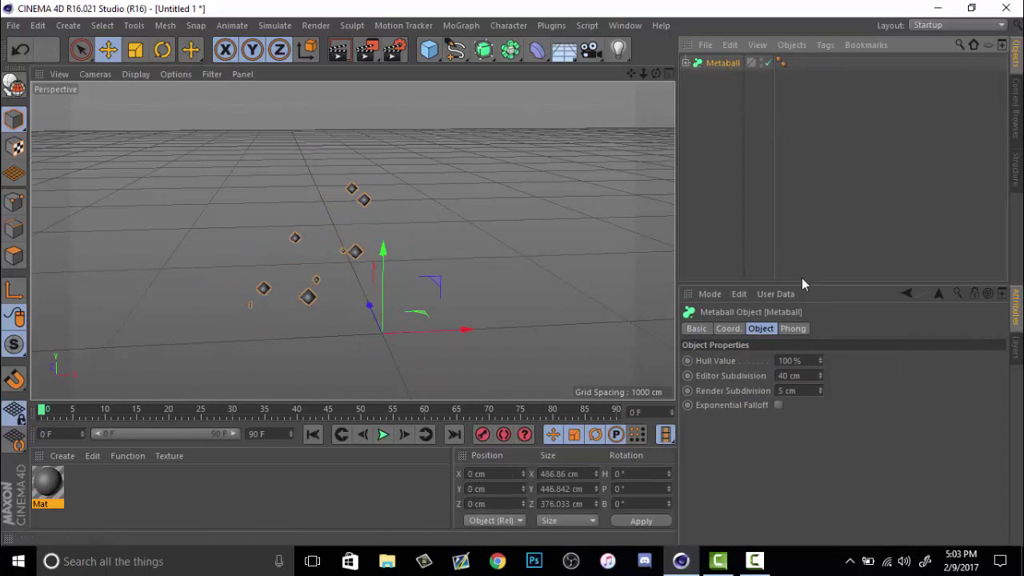
pyautogui.moveTo(820, 361); pyautogui.dragTo(840, 358)
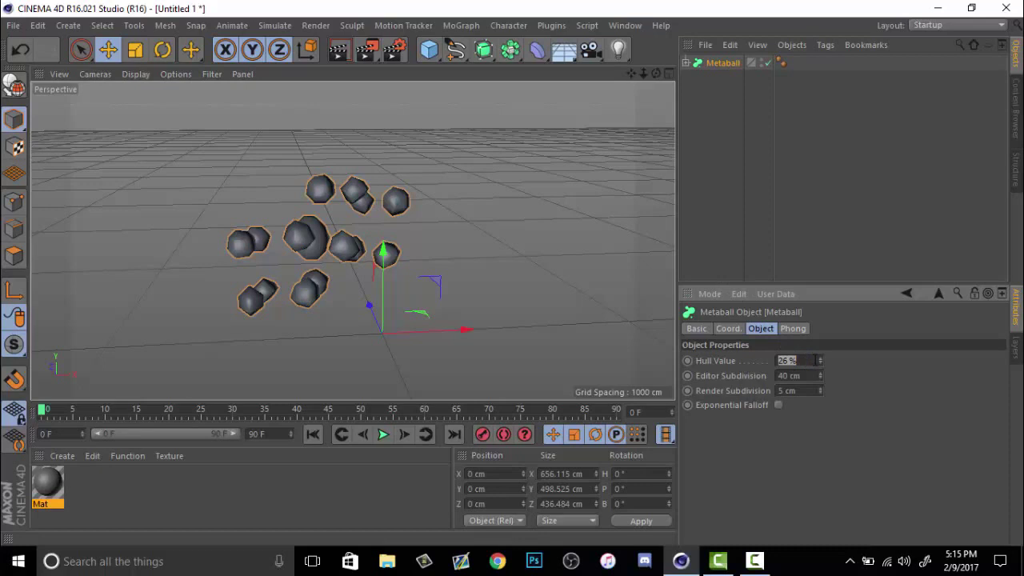
pyautogui.moveTo(820, 357); pyautogui.dragTo(821, 336)
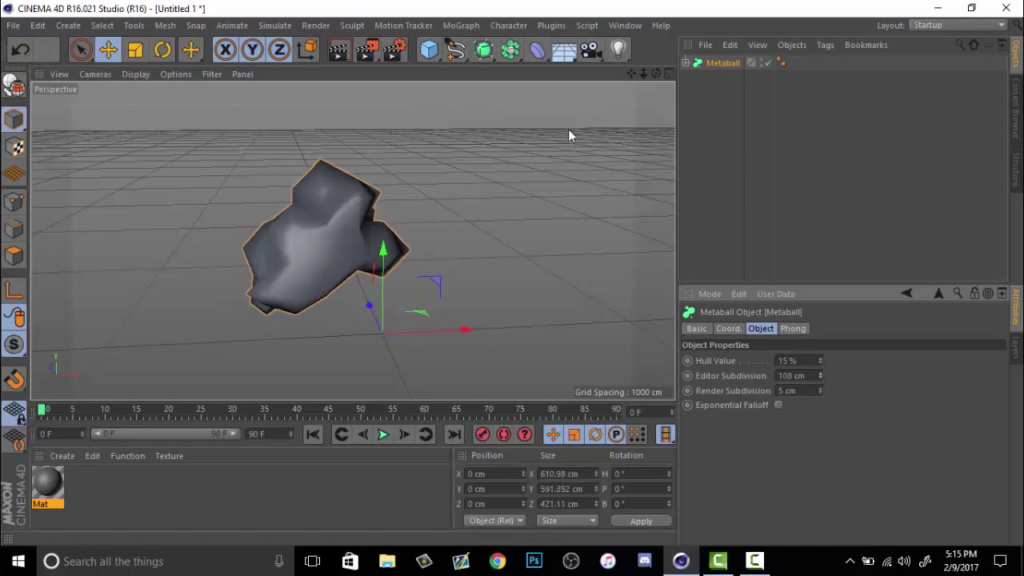
# Rotate the Metaball to H -38.579°, P 42.742°, B -15.282° and raise it to Y 316.221 cm
pyautogui.click(162, 50)
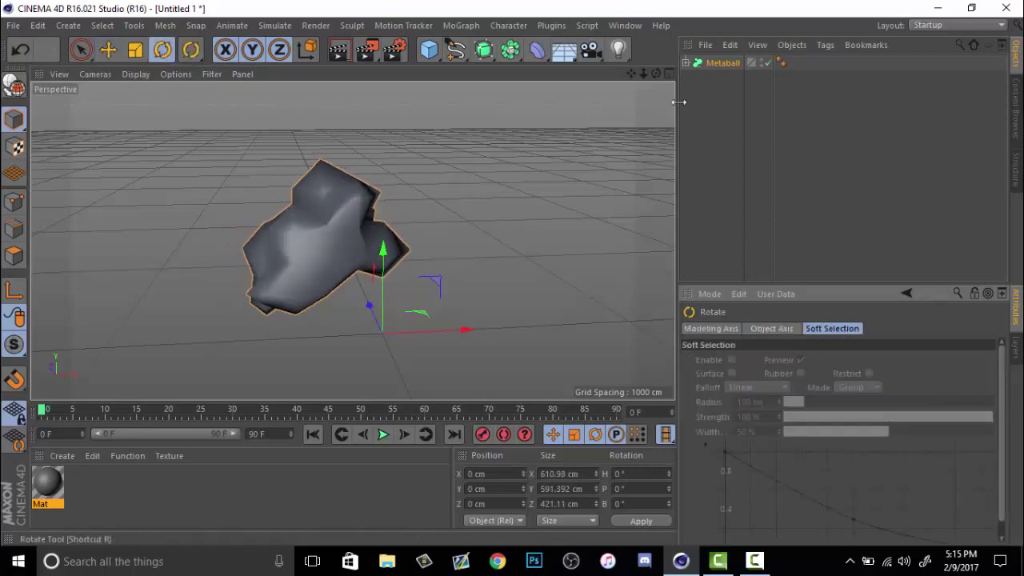
pyautogui.click(709, 63)
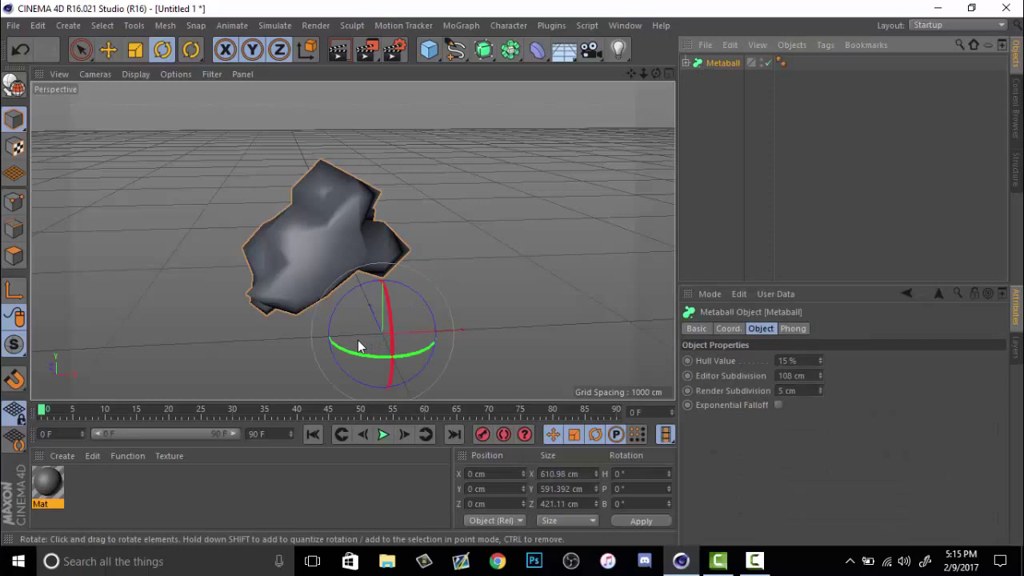
pyautogui.moveTo(358, 340); pyautogui.dragTo(376, 372)
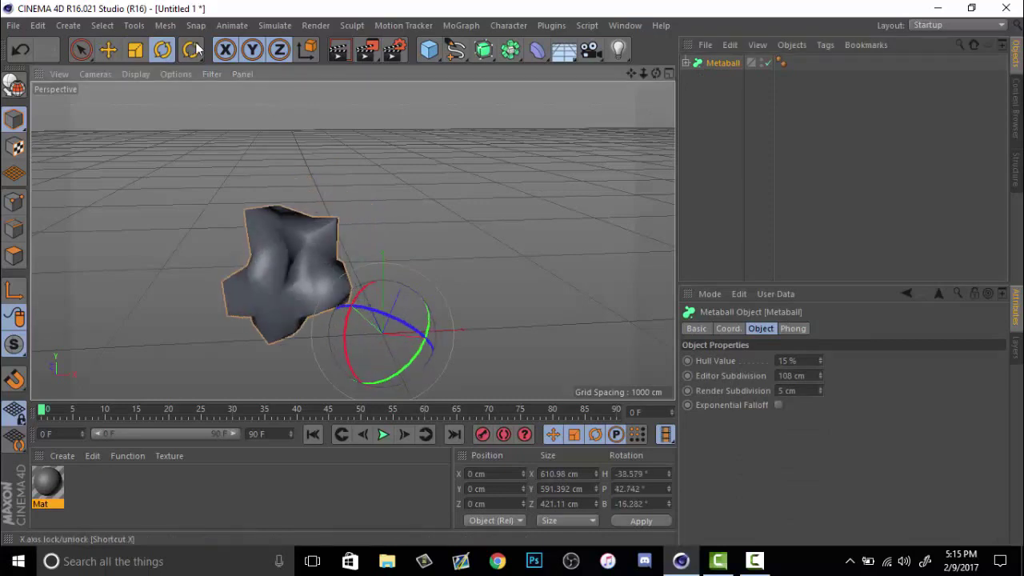
pyautogui.click(108, 49)
pyautogui.moveTo(320, 257); pyautogui.dragTo(380, 172)
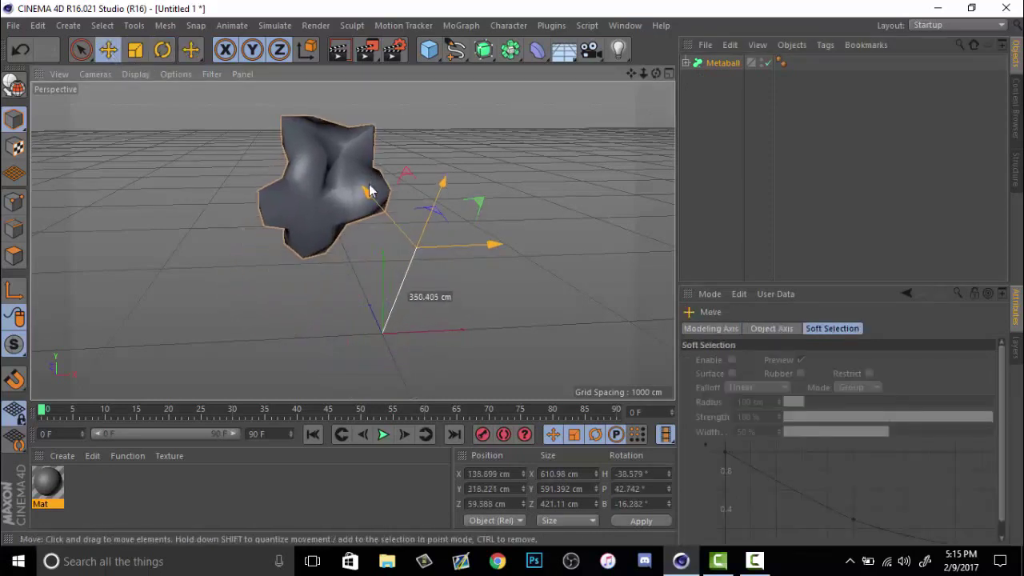
pyautogui.click(743, 169)
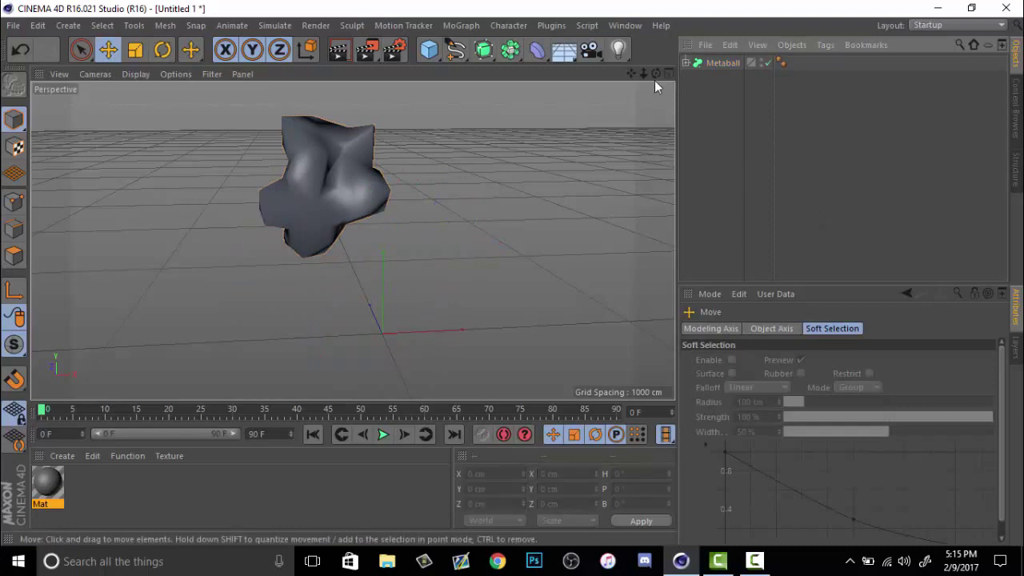
pyautogui.moveTo(656, 73); pyautogui.dragTo(496, 113)
pyautogui.click(716, 62)
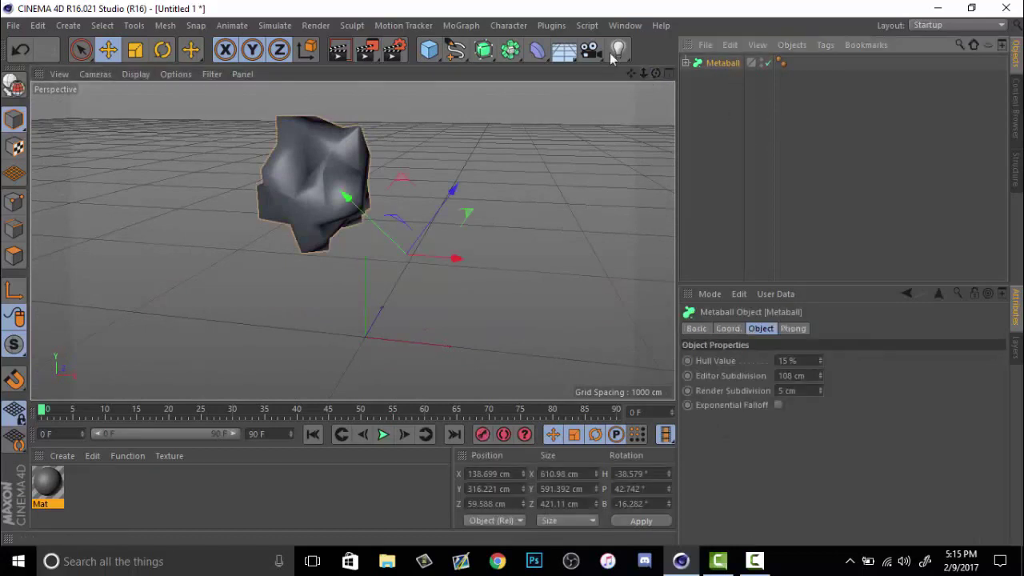
pyautogui.moveTo(511, 50); pyautogui.dragTo(546, 77)
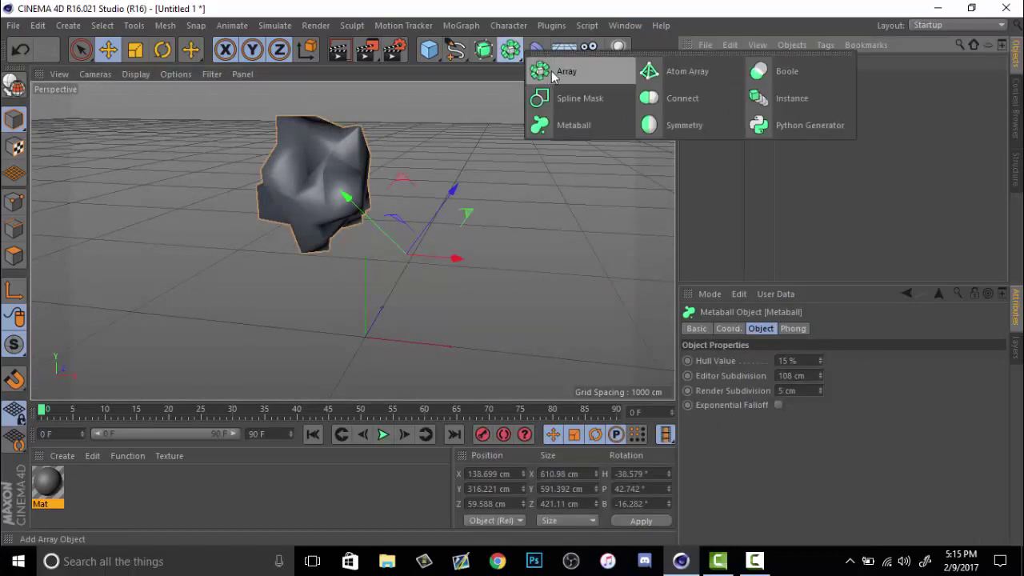
# Nest the Metaball in a 7-copy, 250 cm radius Array, then tilt and raise the ring
pyautogui.click(552, 75)
pyautogui.moveTo(714, 77); pyautogui.dragTo(720, 65)
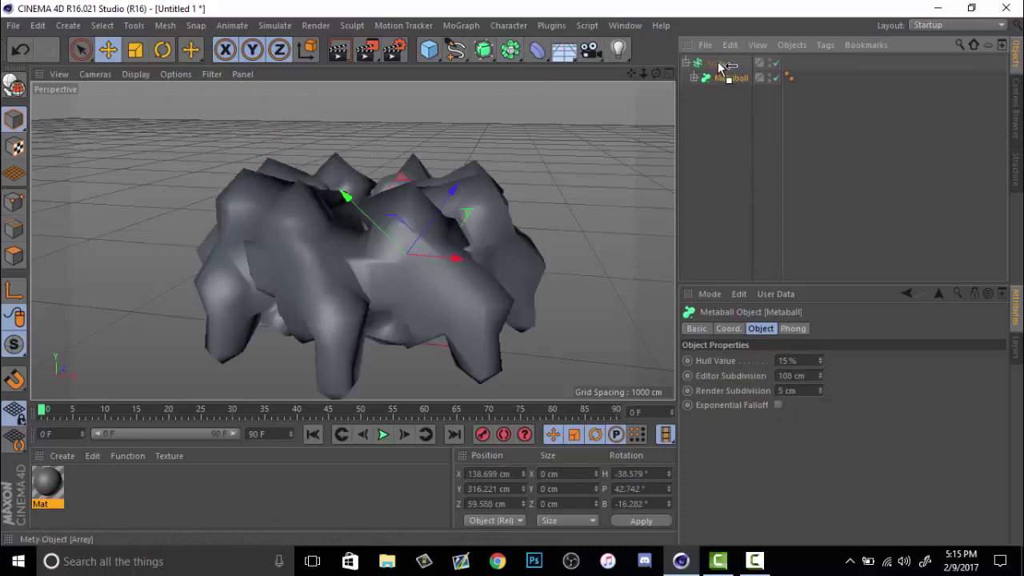
pyautogui.click(162, 50)
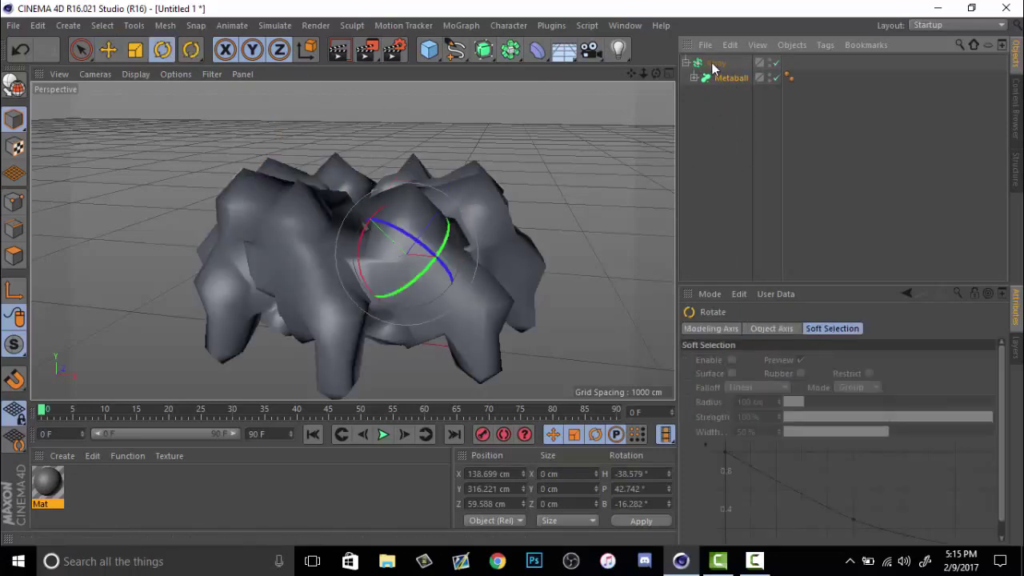
pyautogui.click(546, 177)
pyautogui.moveTo(546, 177); pyautogui.dragTo(304, 296)
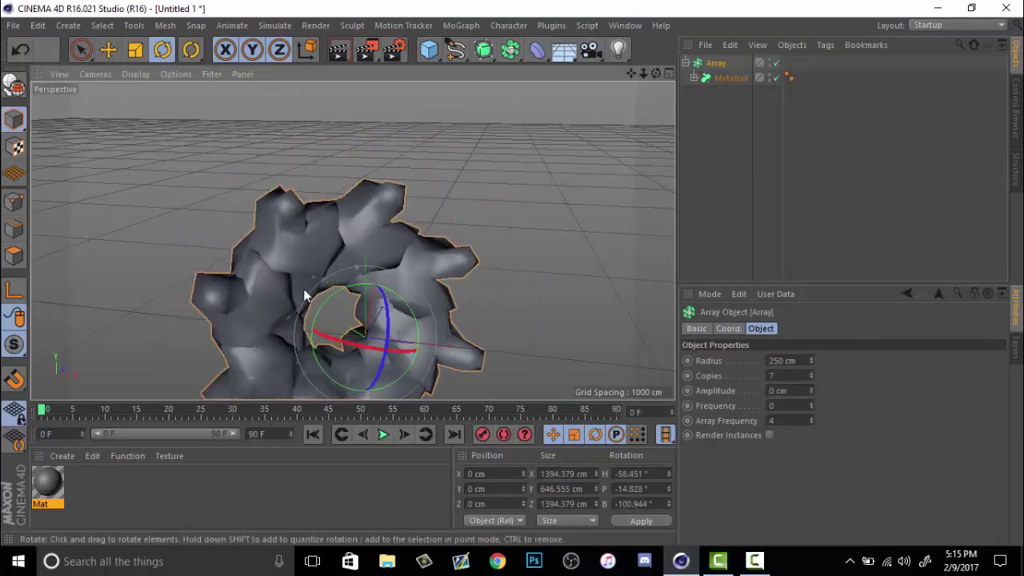
pyautogui.press('e')
pyautogui.moveTo(320, 201); pyautogui.dragTo(316, 160)
pyautogui.click(491, 153)
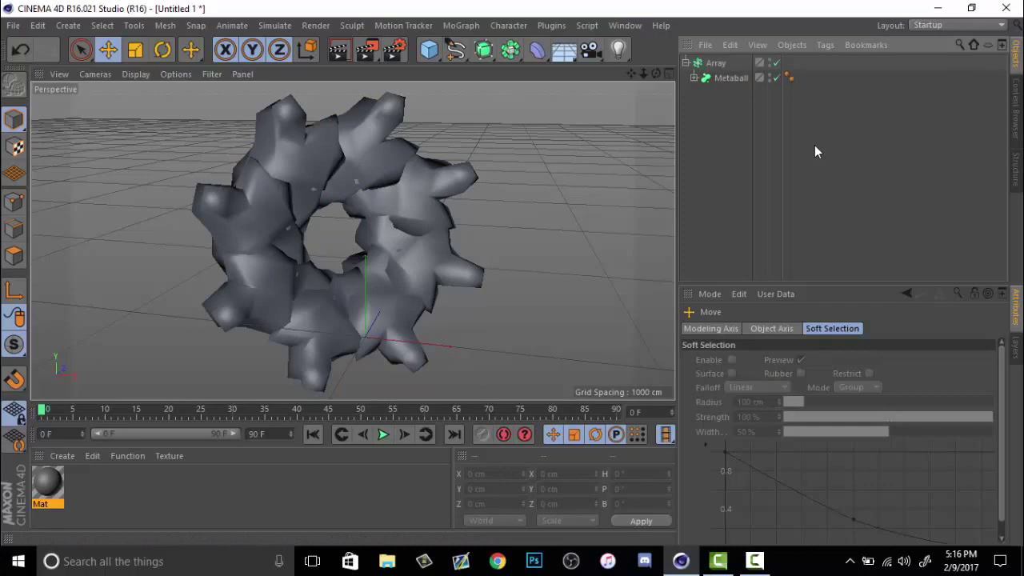
pyautogui.click(716, 63)
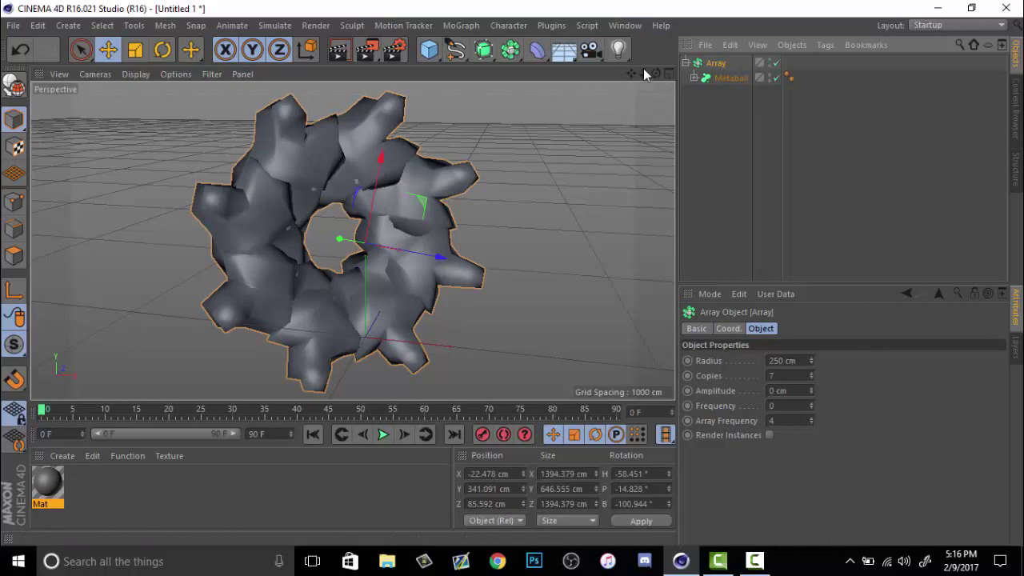
# Add a Light and drag it to the right of the ring and upward
pyautogui.click(619, 50)
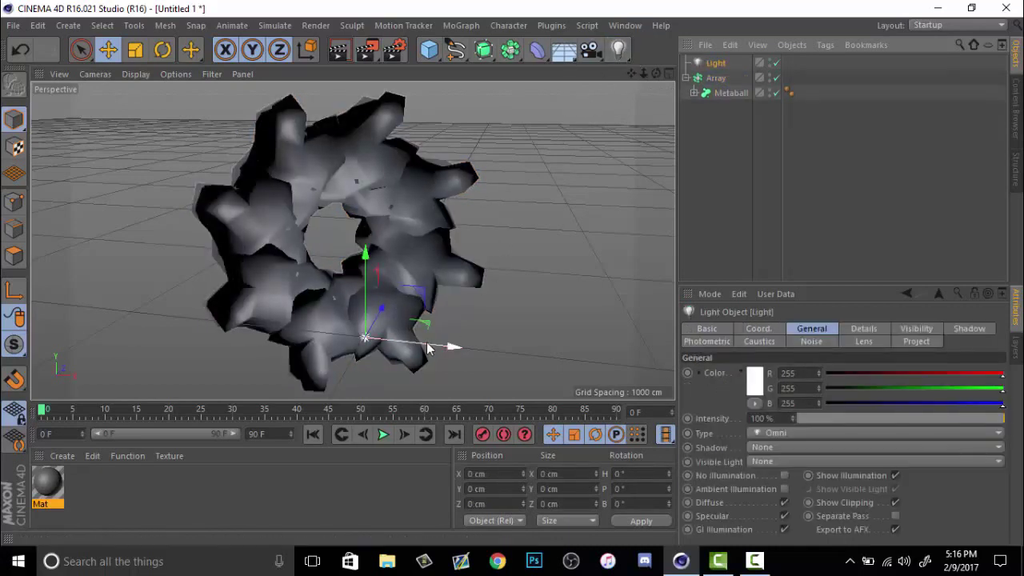
pyautogui.moveTo(426, 342); pyautogui.dragTo(592, 339)
pyautogui.moveTo(531, 270); pyautogui.dragTo(546, 98)
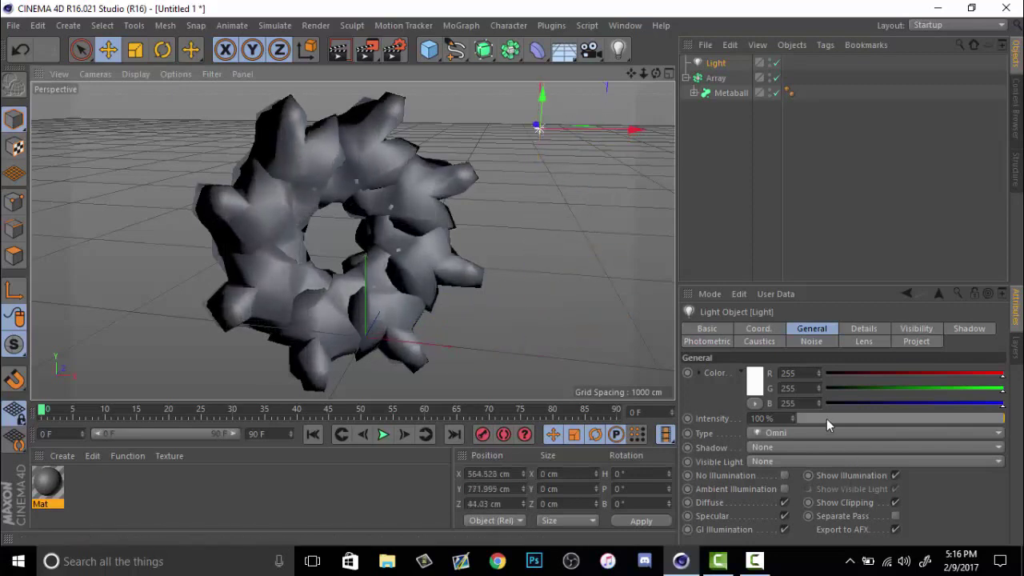
# Give the Light Shadow Maps (Soft) at 84% intensity and move it up and right
pyautogui.click(768, 448)
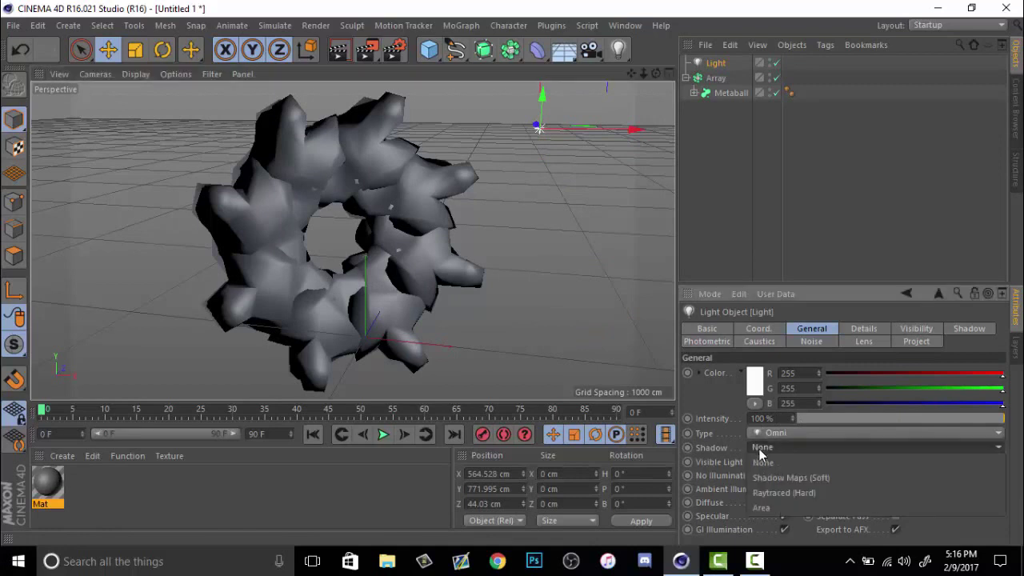
pyautogui.click(797, 480)
pyautogui.moveTo(981, 417); pyautogui.dragTo(973, 419)
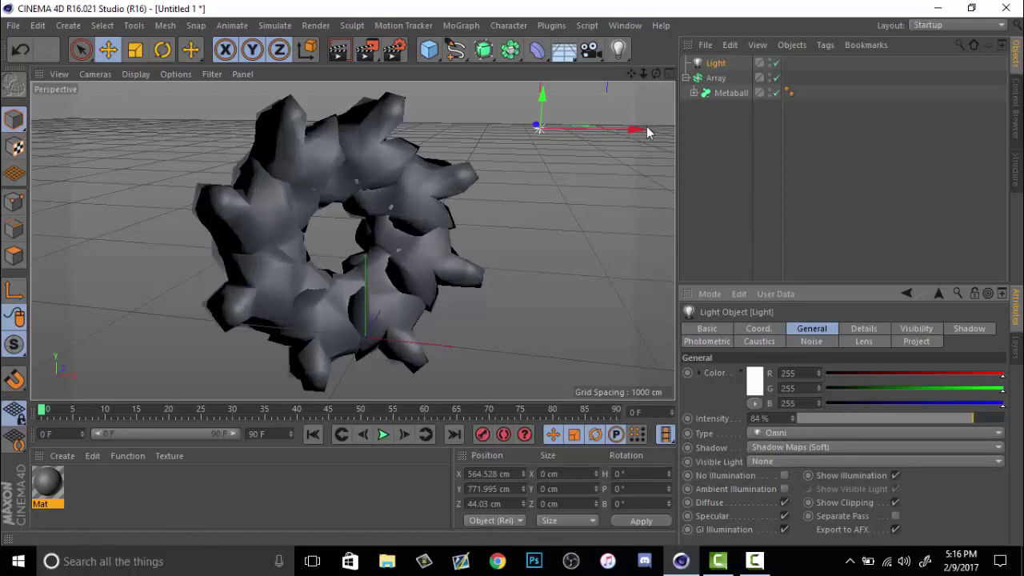
pyautogui.moveTo(645, 73); pyautogui.dragTo(646, 77)
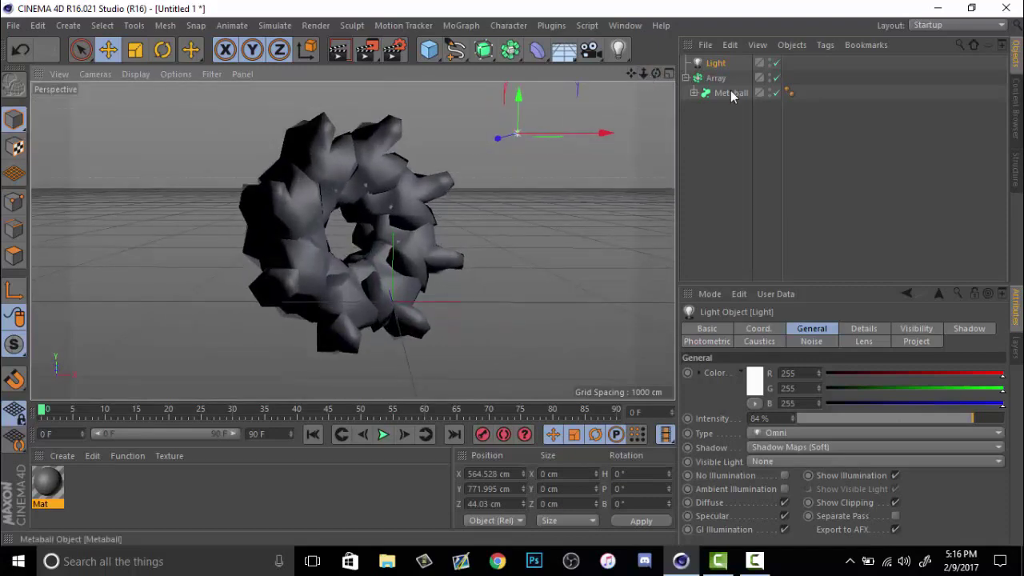
pyautogui.moveTo(597, 110); pyautogui.dragTo(632, 77)
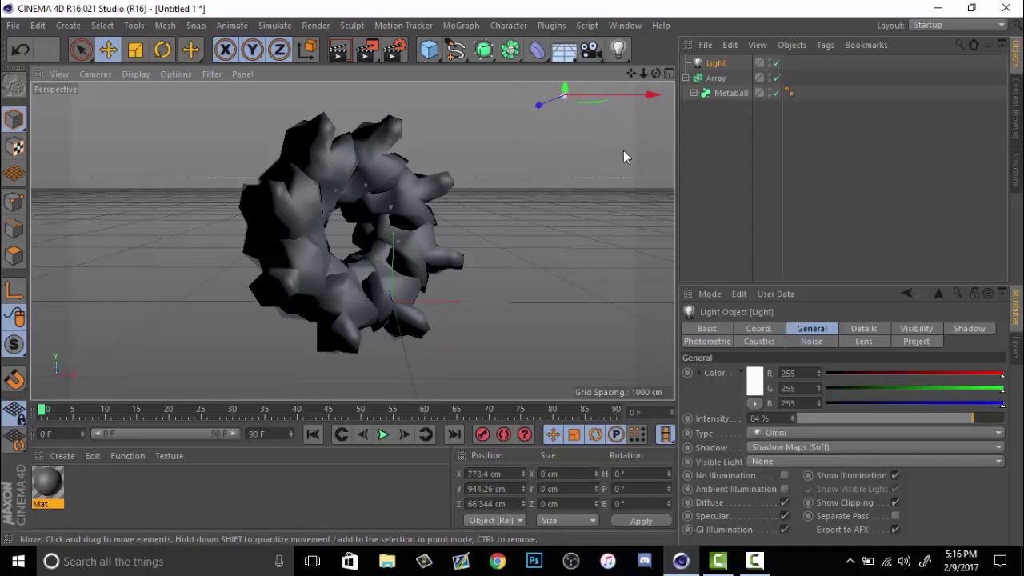
pyautogui.click(715, 77)
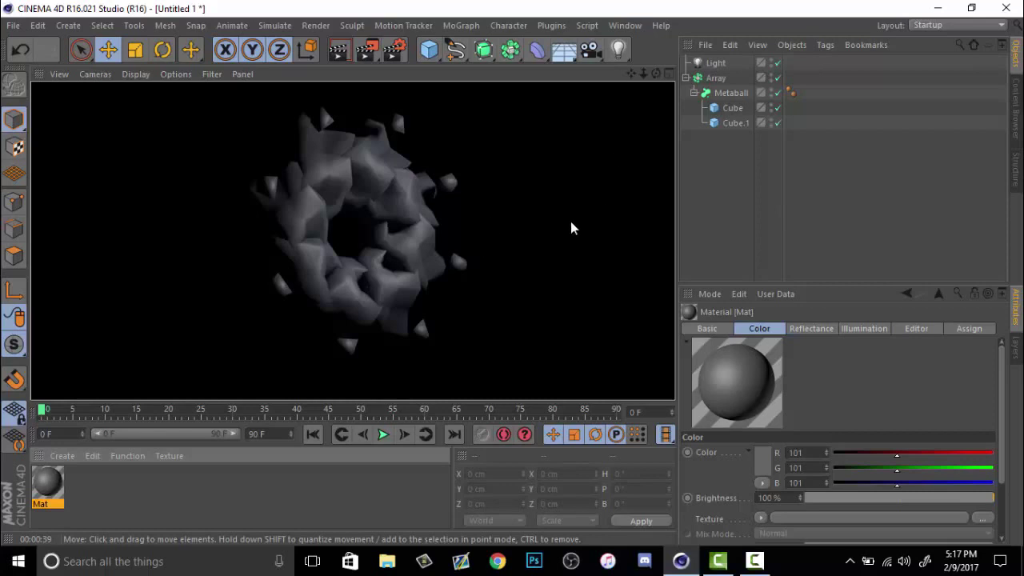
# Rotate the Array ring flat to H -126.168°, P -0.544°, B -178.261°
pyautogui.click(714, 80)
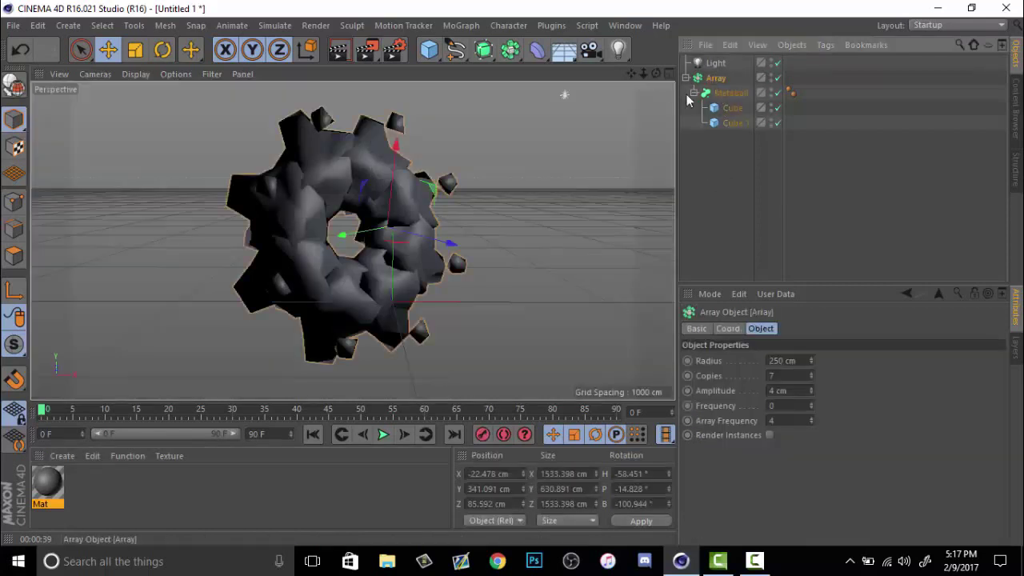
pyautogui.press('r')
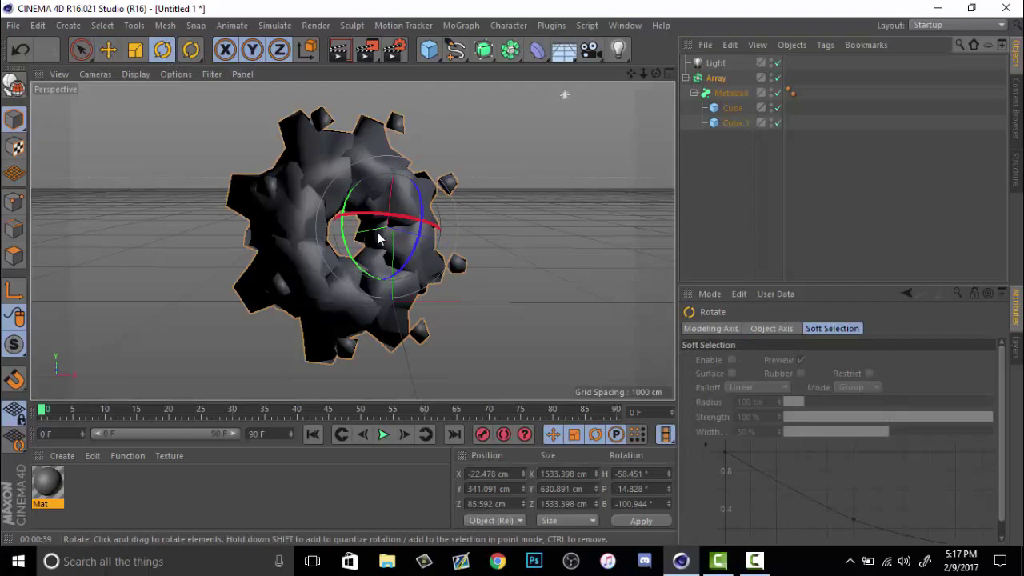
pyautogui.moveTo(379, 238); pyautogui.dragTo(401, 213)
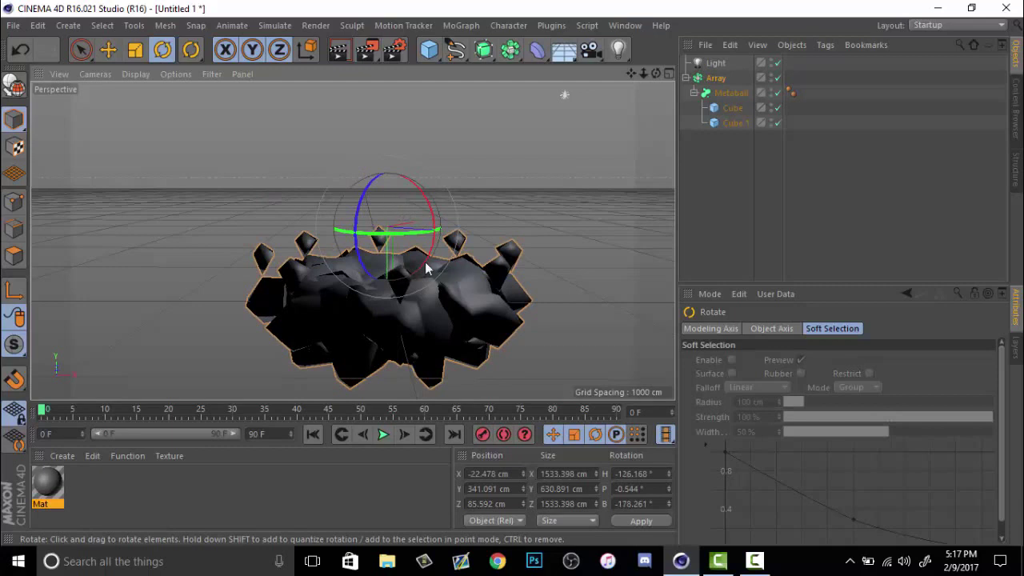
pyautogui.click(728, 211)
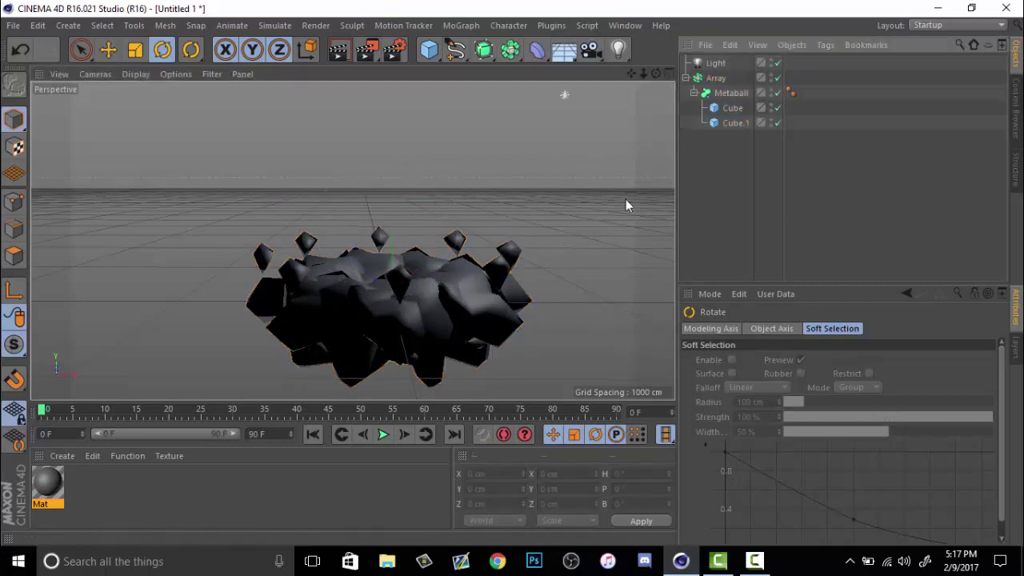
# Move the ring up and left to Y 583.019 cm, then orbit the view
pyautogui.click(108, 49)
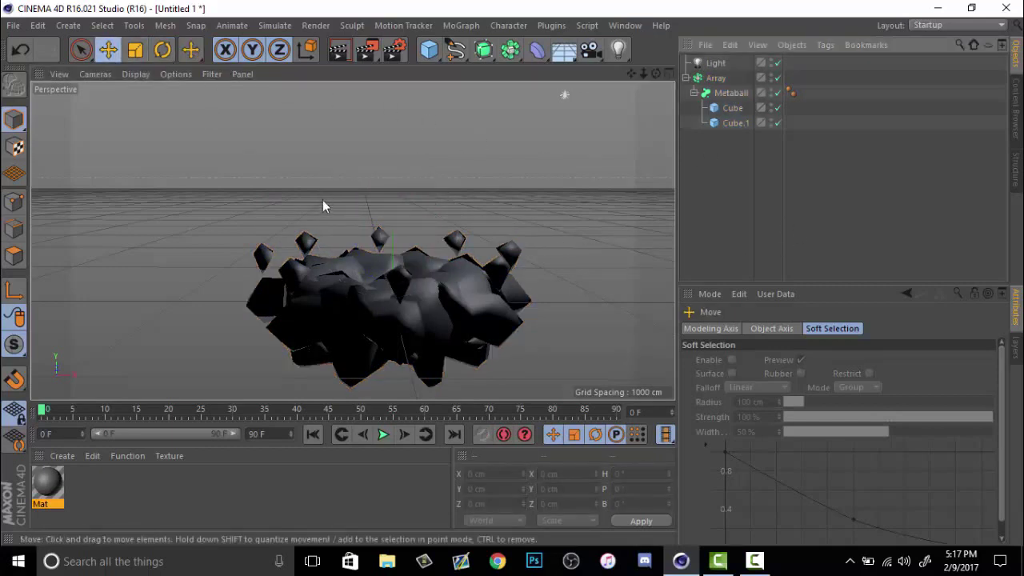
pyautogui.click(435, 253)
pyautogui.moveTo(425, 253); pyautogui.dragTo(414, 231)
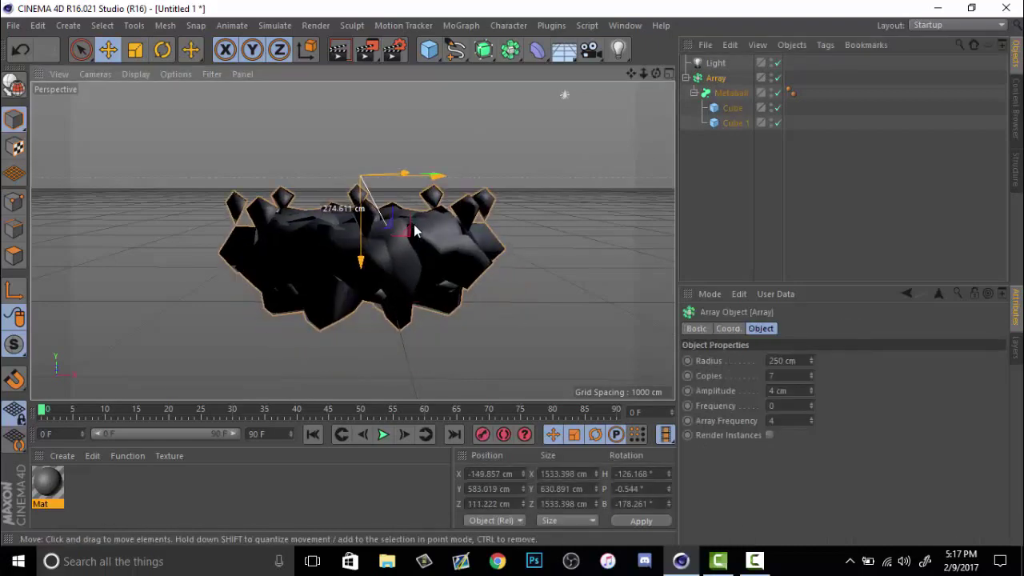
pyautogui.click(730, 176)
pyautogui.moveTo(656, 72); pyautogui.dragTo(608, 80)
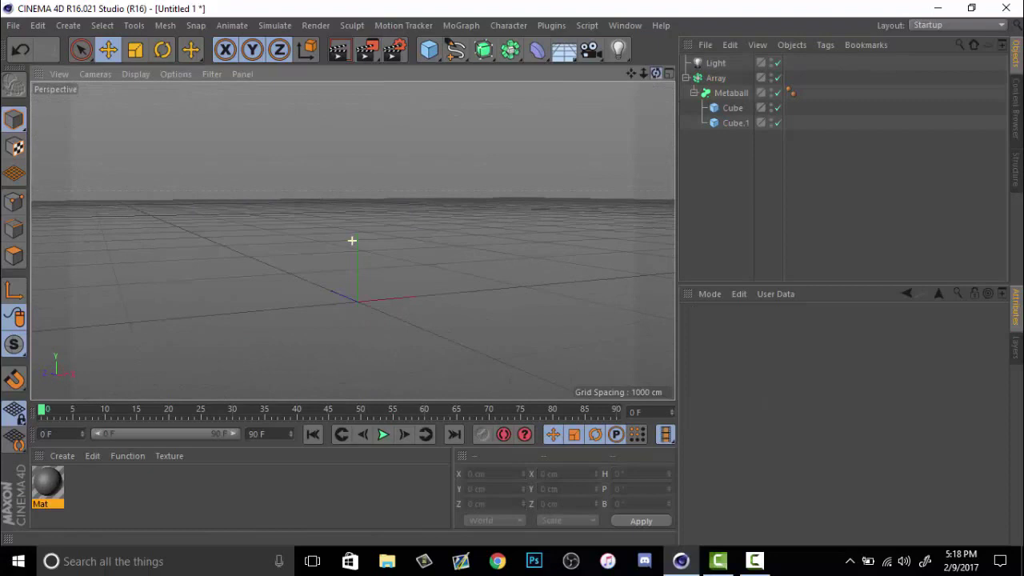
# Delete the Array ring with its metaball contents
pyautogui.click(717, 79)
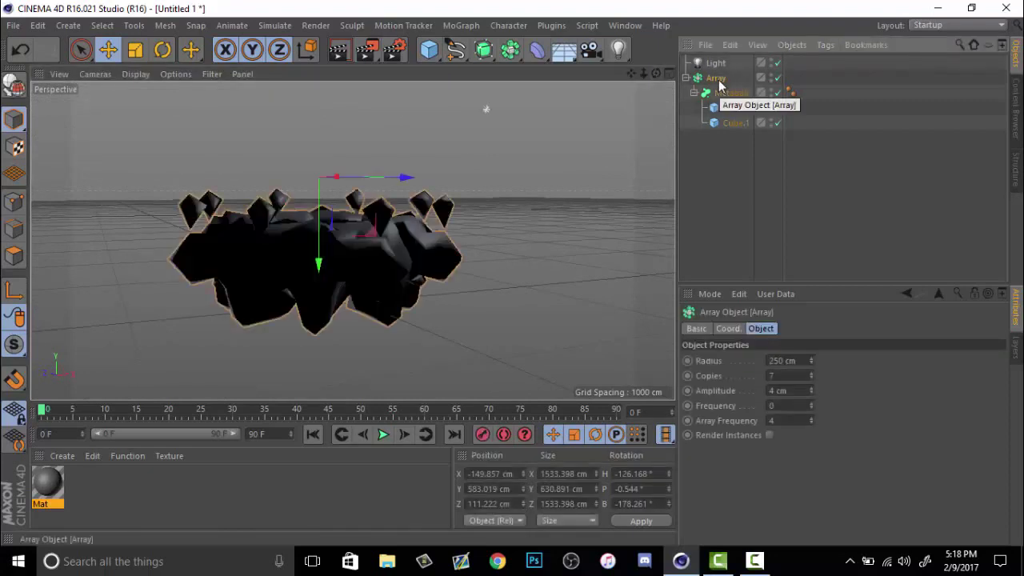
pyautogui.press('Delete')
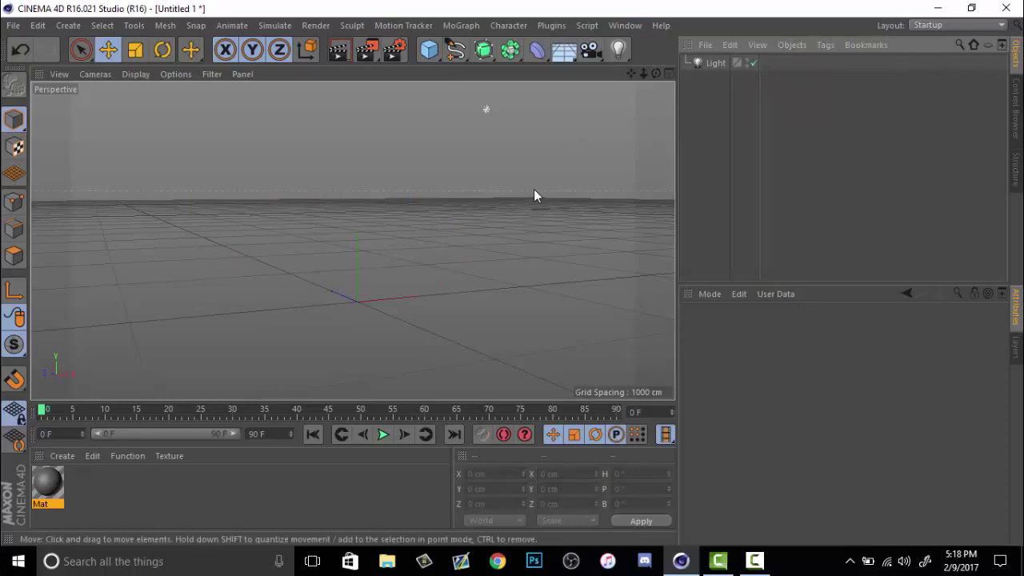
pyautogui.moveTo(656, 72); pyautogui.dragTo(476, 80)
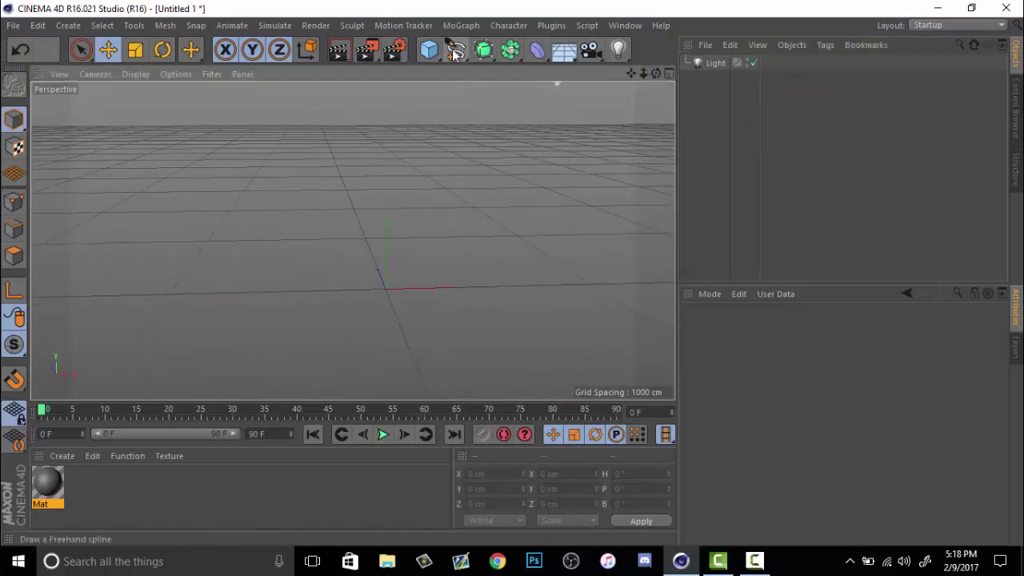
# Draw a wavy freehand spline across the grid, redrawing it after deleting the first try
pyautogui.click(454, 52)
pyautogui.click(454, 52)
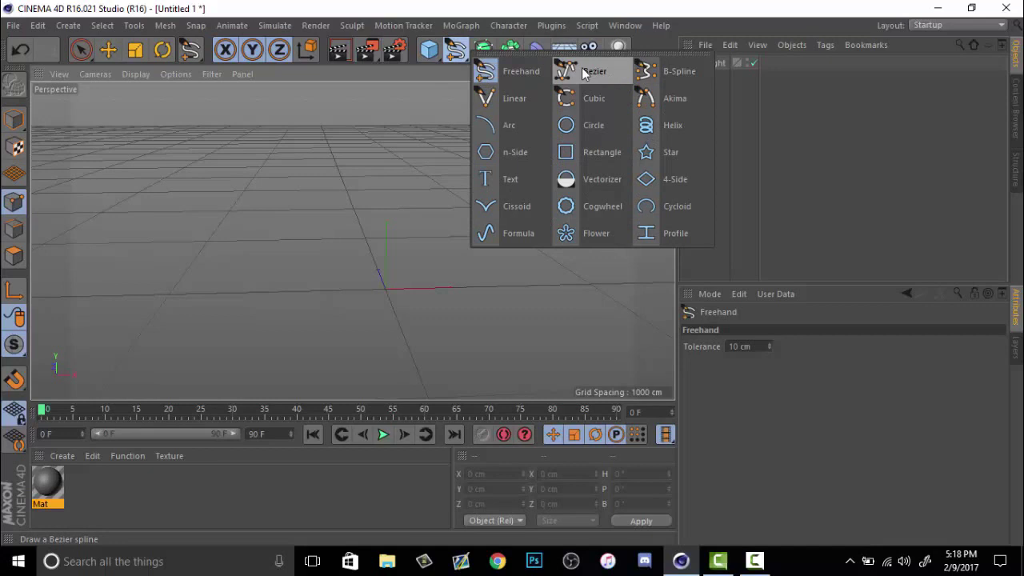
pyautogui.click(488, 70)
pyautogui.moveTo(225, 238)
pyautogui.mouseDown()
pyautogui.moveTo(424, 218)
pyautogui.moveTo(510, 182)
pyautogui.mouseUp()
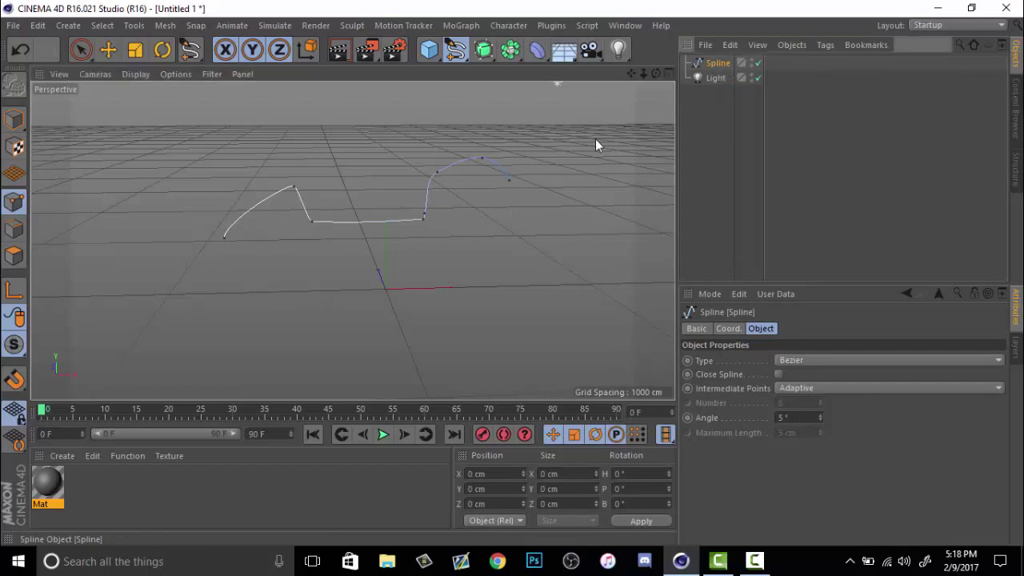
pyautogui.press('Delete')
pyautogui.click(718, 63)
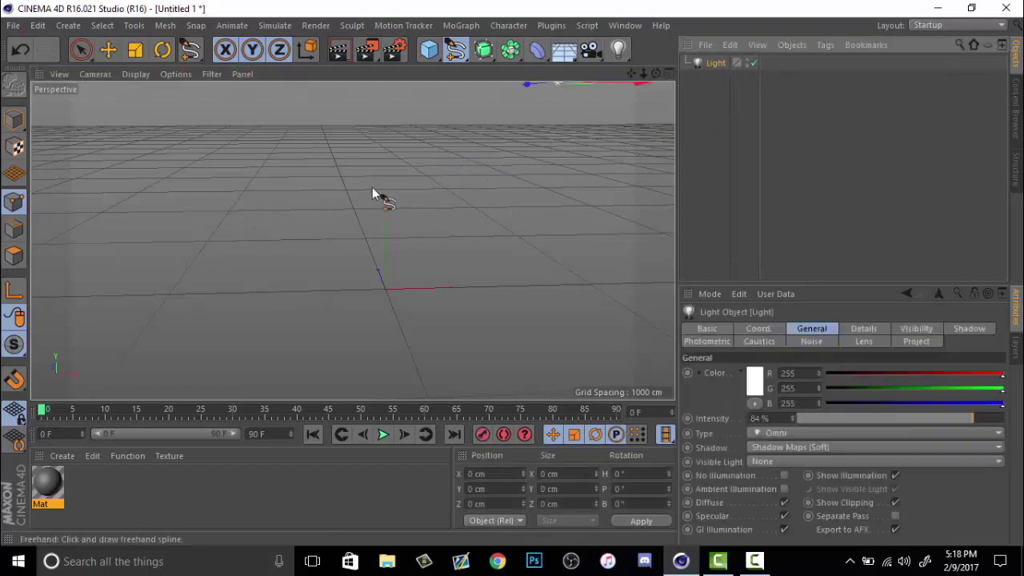
pyautogui.moveTo(278, 183)
pyautogui.mouseDown()
pyautogui.moveTo(493, 210)
pyautogui.moveTo(513, 166)
pyautogui.mouseUp()
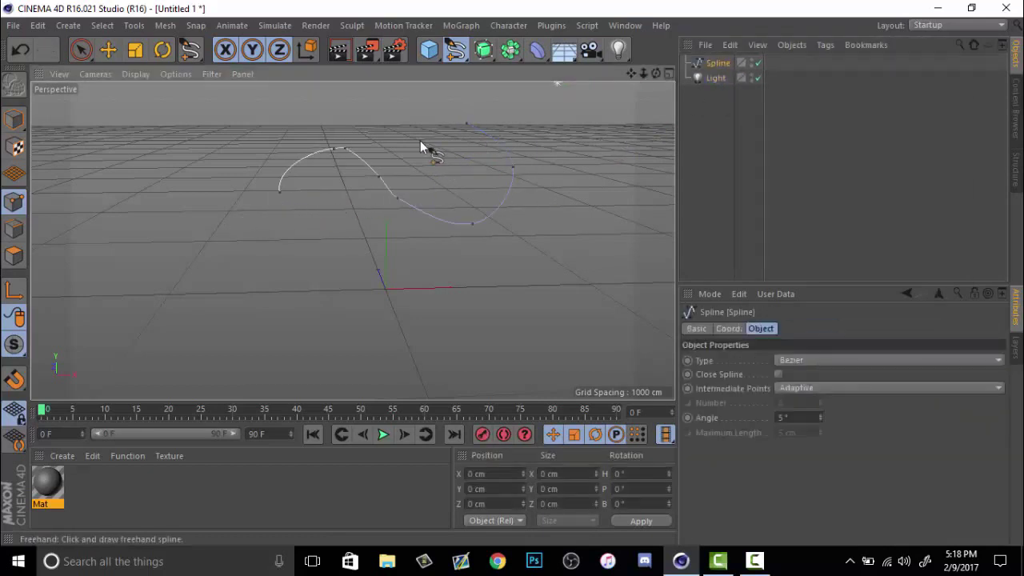
pyautogui.moveTo(656, 73); pyautogui.dragTo(559, 96)
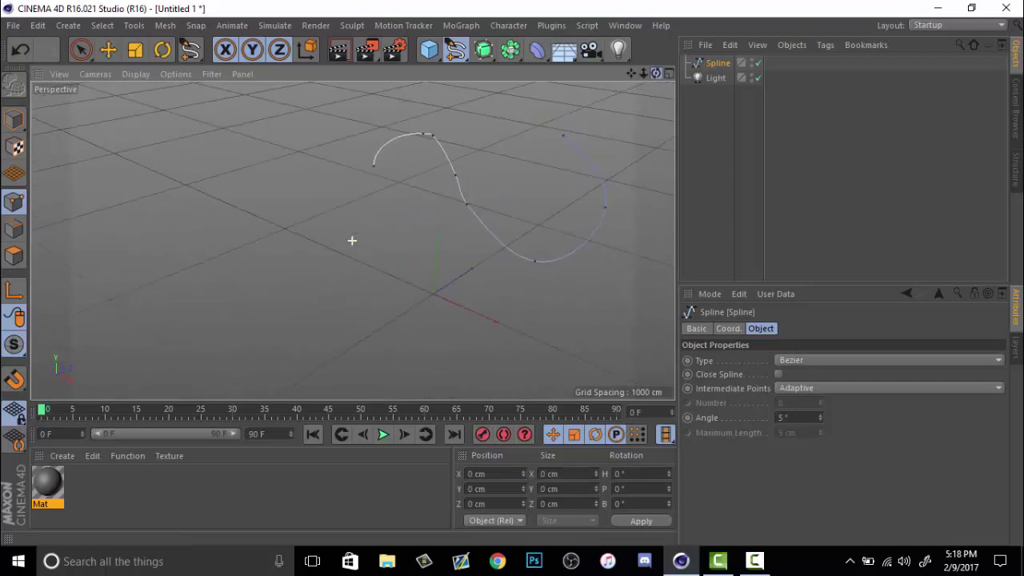
pyautogui.moveTo(352, 240)
pyautogui.mouseDown()
pyautogui.moveTo(641, 73)
pyautogui.moveTo(627, 78)
pyautogui.mouseUp()
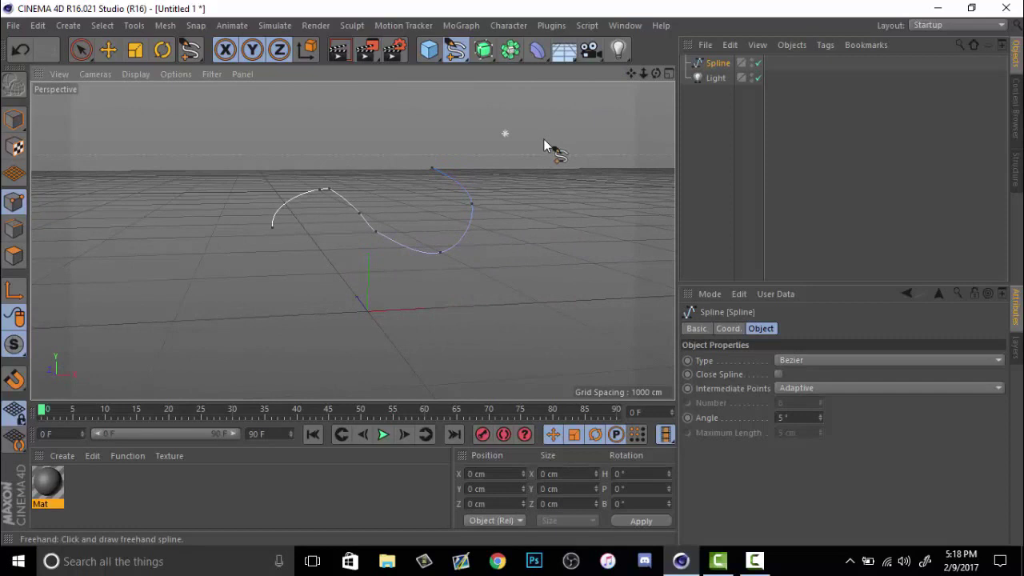
pyautogui.click(455, 49)
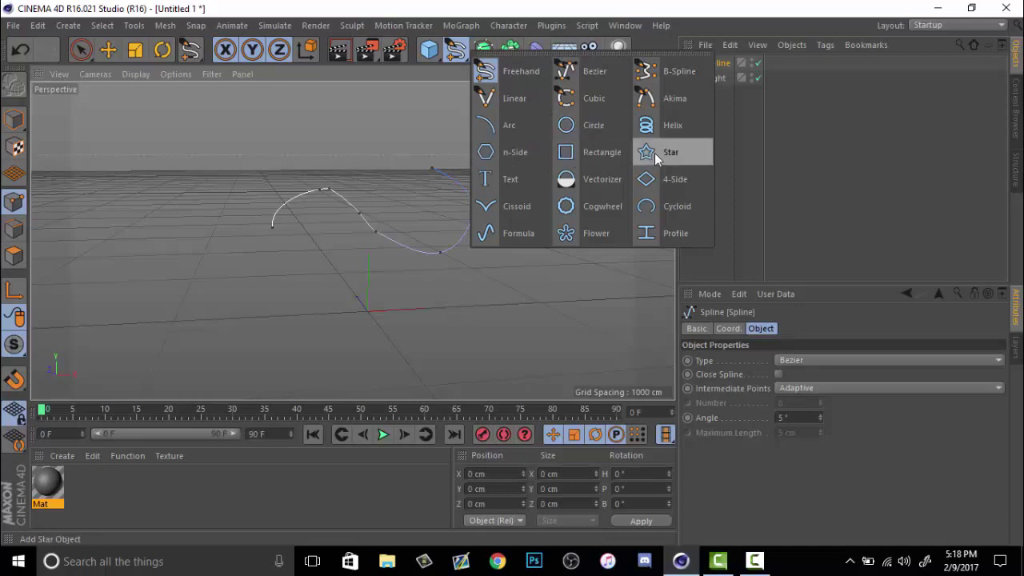
# Add a six-sided n-Side profile with a 137 cm radius
pyautogui.click(504, 152)
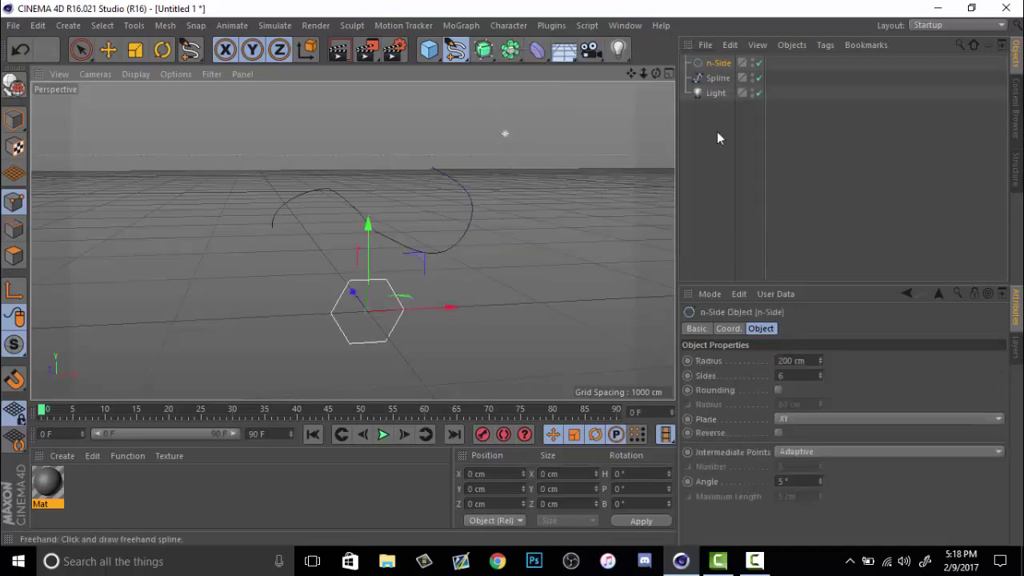
pyautogui.moveTo(821, 360); pyautogui.dragTo(800, 240)
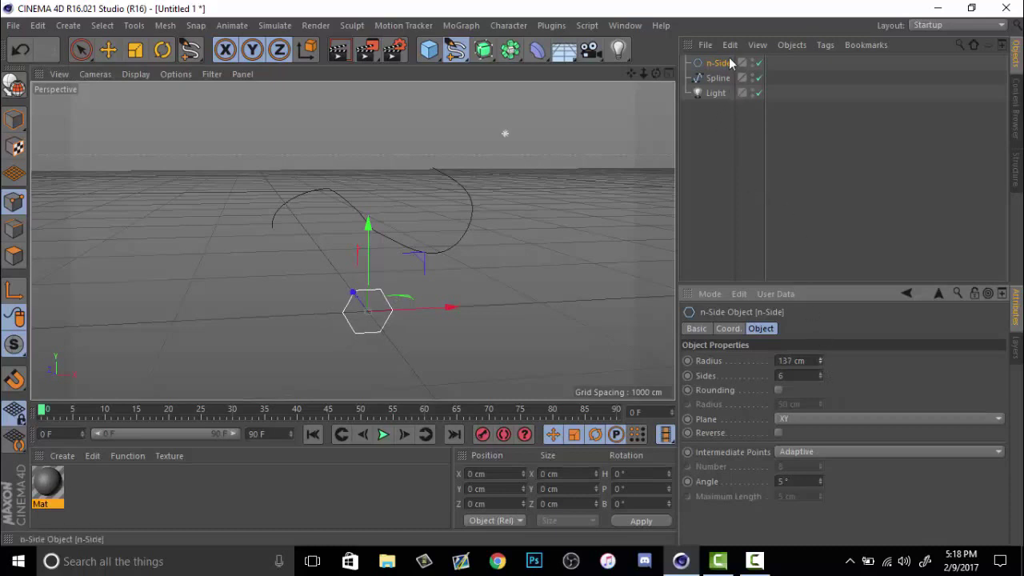
pyautogui.click(719, 77)
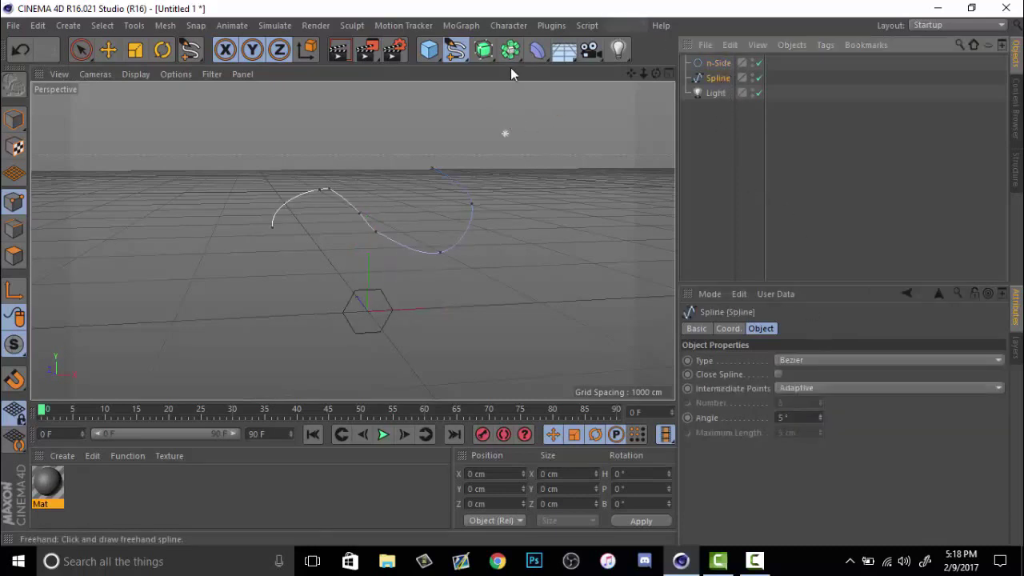
# Add a Sweep and place the n-Side and Spline inside it
pyautogui.click(484, 54)
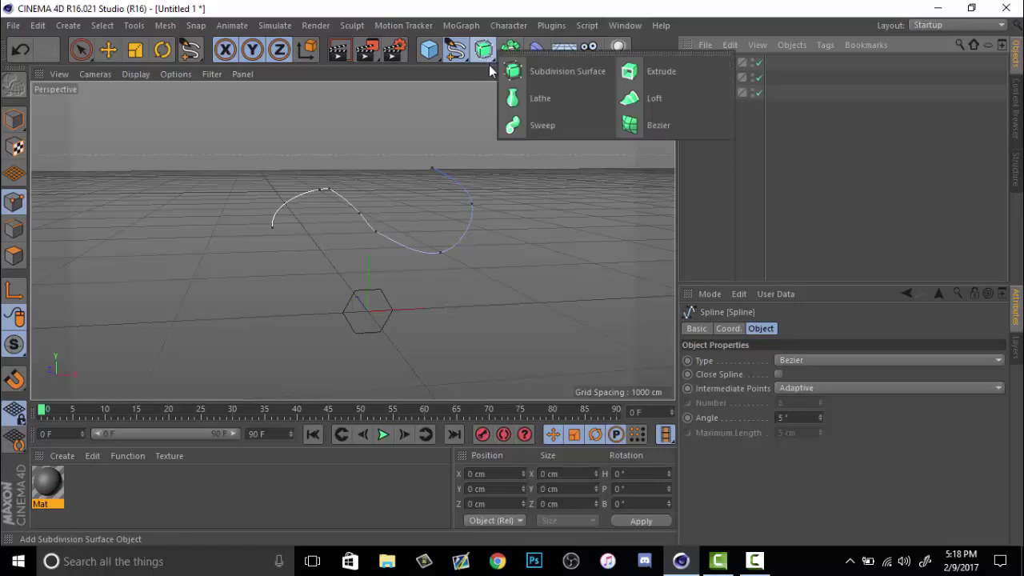
pyautogui.click(538, 125)
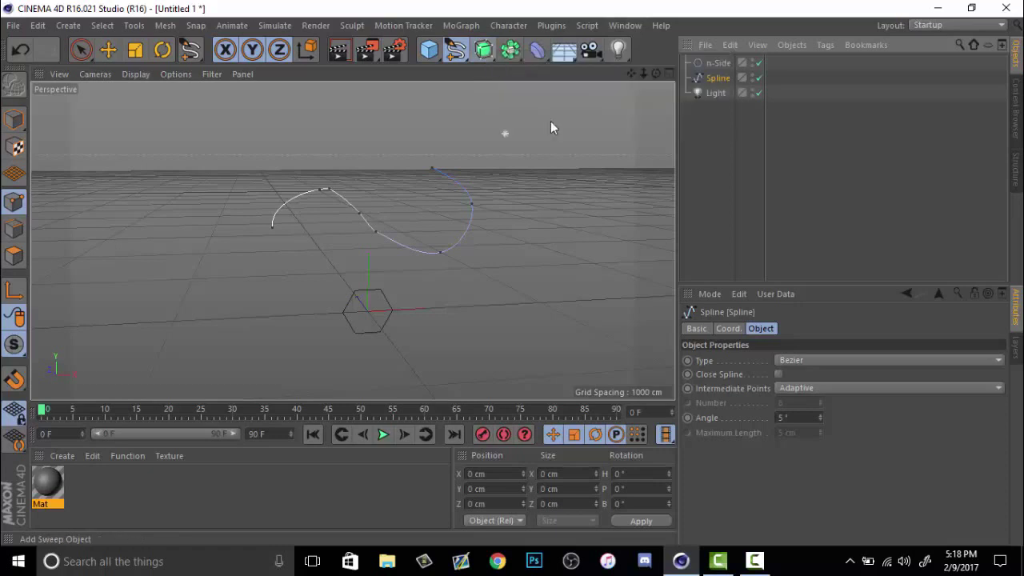
pyautogui.click(484, 49)
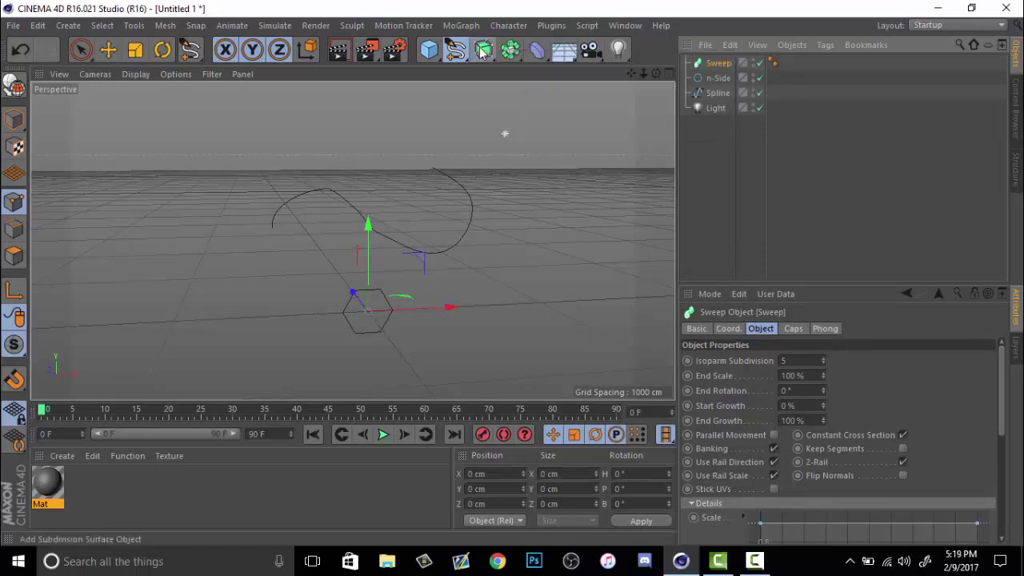
pyautogui.click(720, 78)
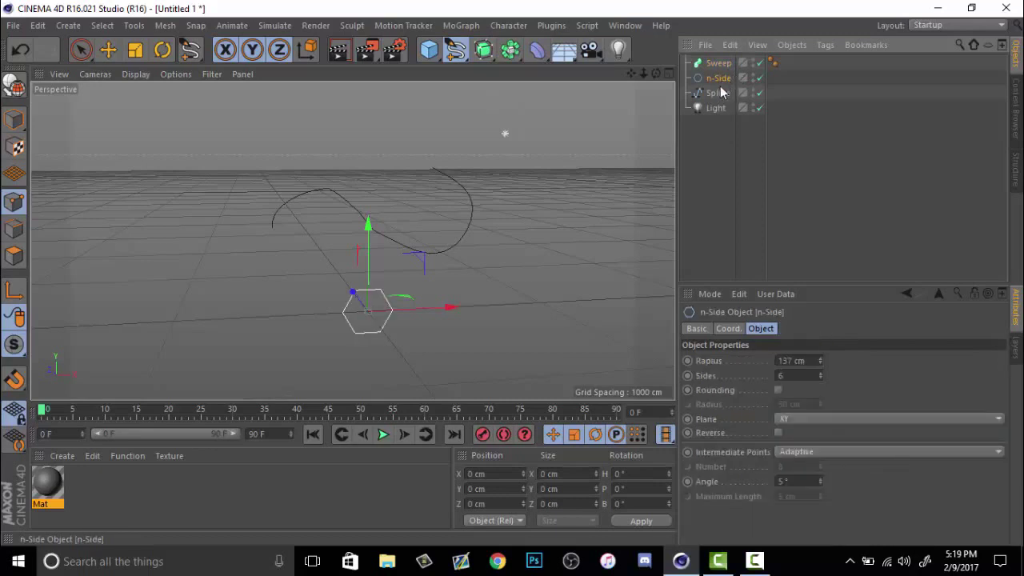
pyautogui.keyDown('ctrl'); pyautogui.click(720, 93); pyautogui.keyUp('ctrl')
pyautogui.moveTo(720, 93); pyautogui.dragTo(717, 64)
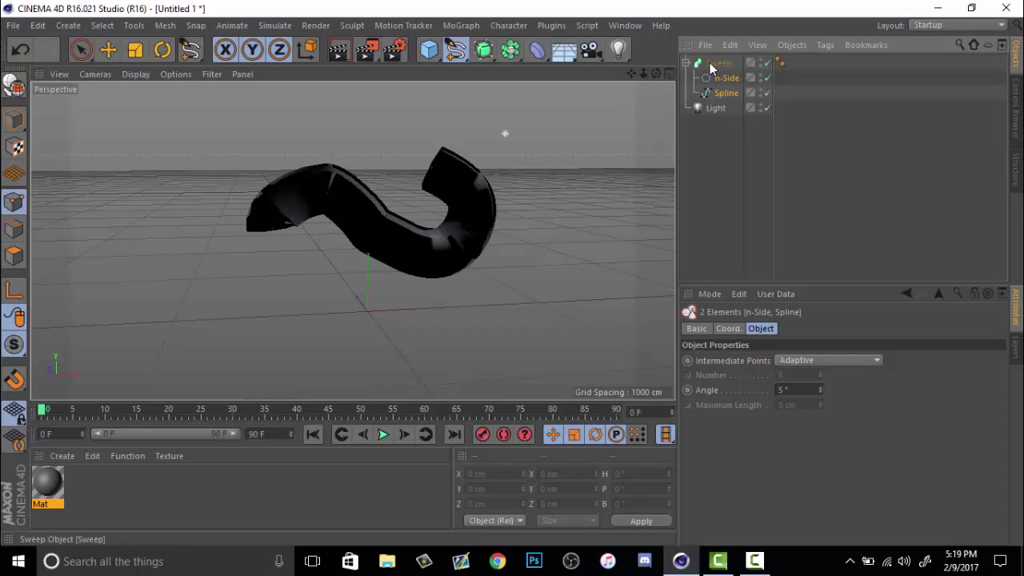
# Drag the n-Side Radius down from 137 cm to 35 cm
pyautogui.click(725, 78)
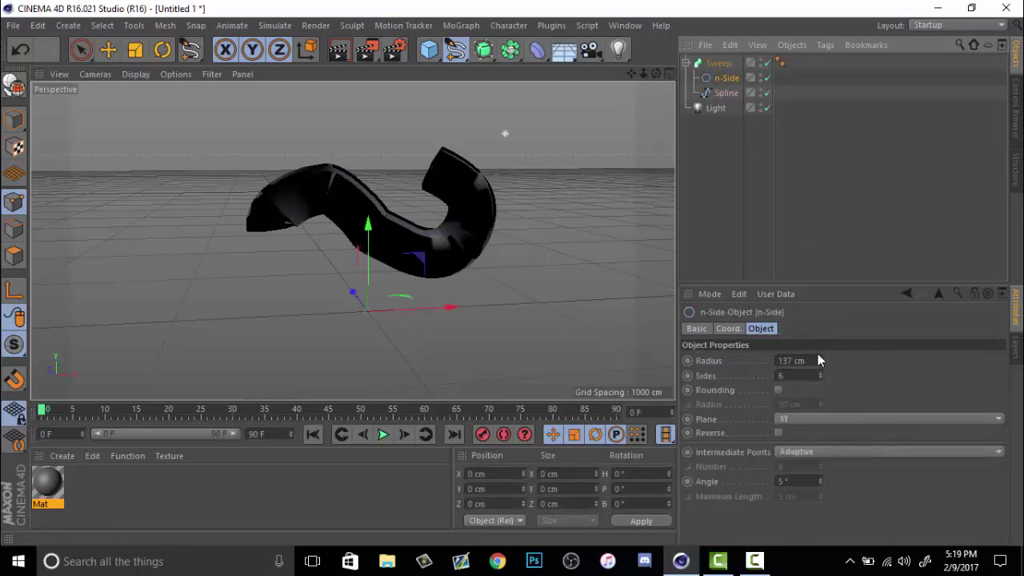
pyautogui.click(820, 358)
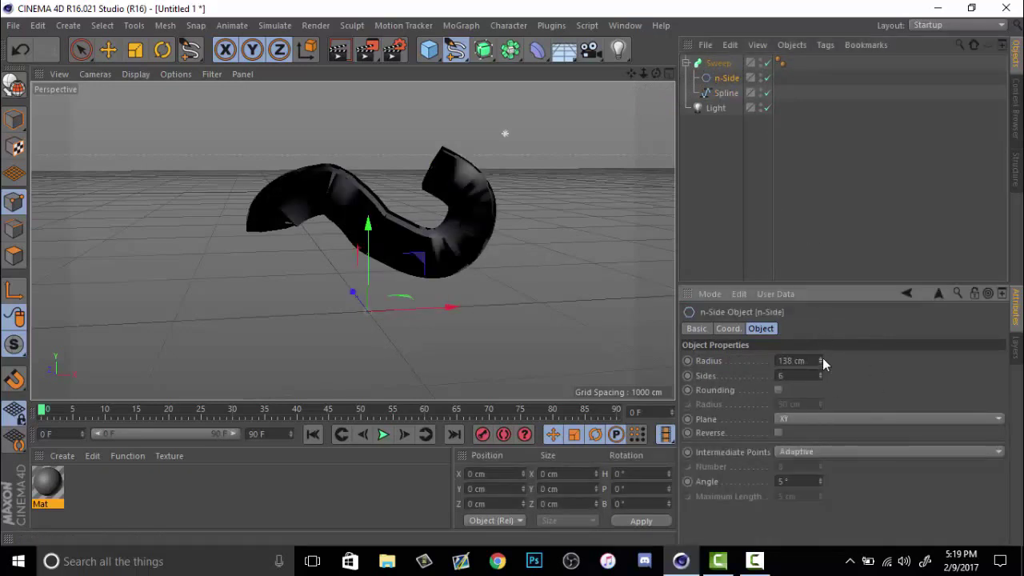
pyautogui.moveTo(820, 360); pyautogui.dragTo(820, 428)
# Pull the Sweep's Details scale graph end point down to taper the tube to a tip
pyautogui.click(724, 66)
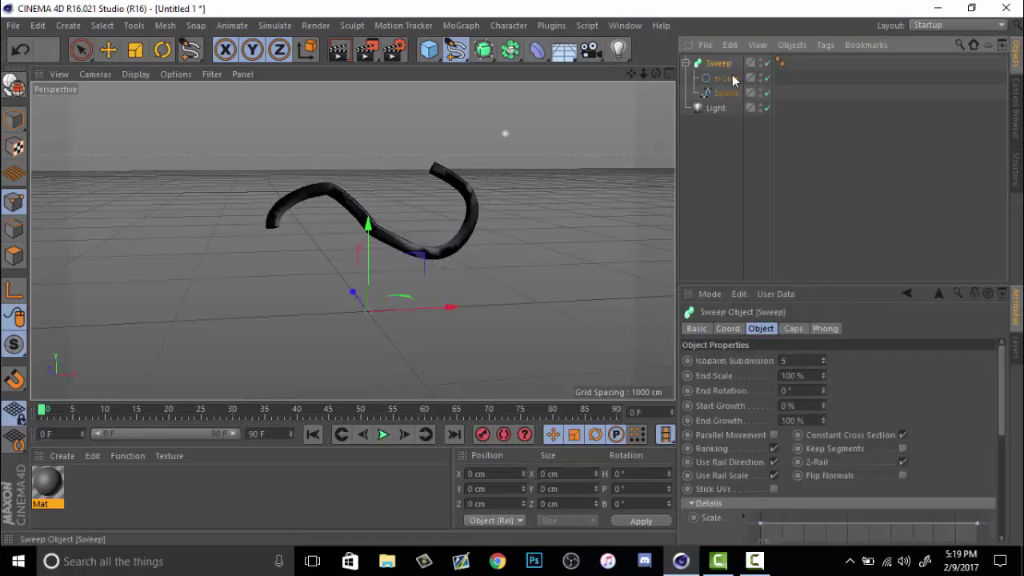
pyautogui.scroll(-5, 1005, 379)
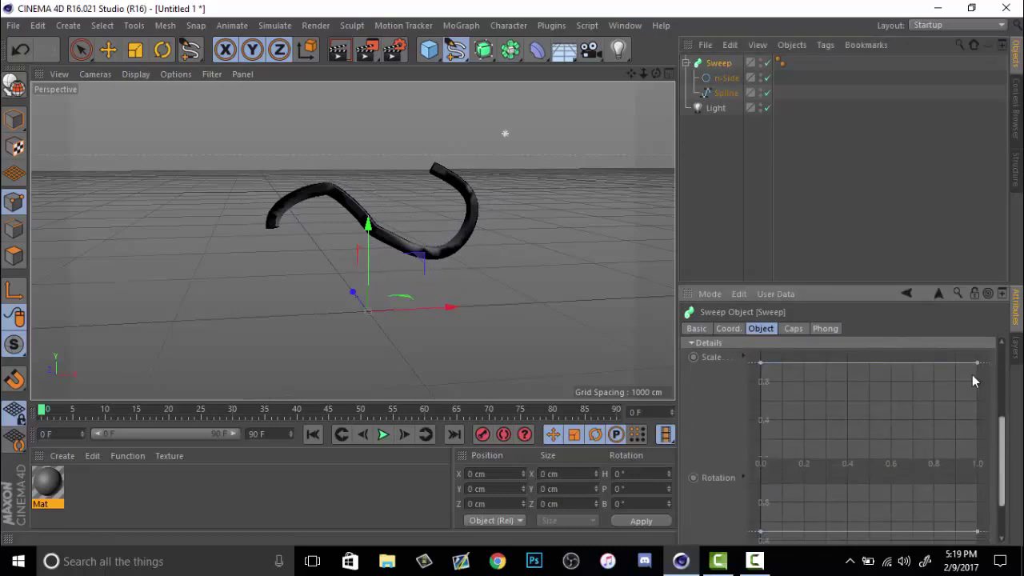
pyautogui.moveTo(978, 364); pyautogui.dragTo(986, 495)
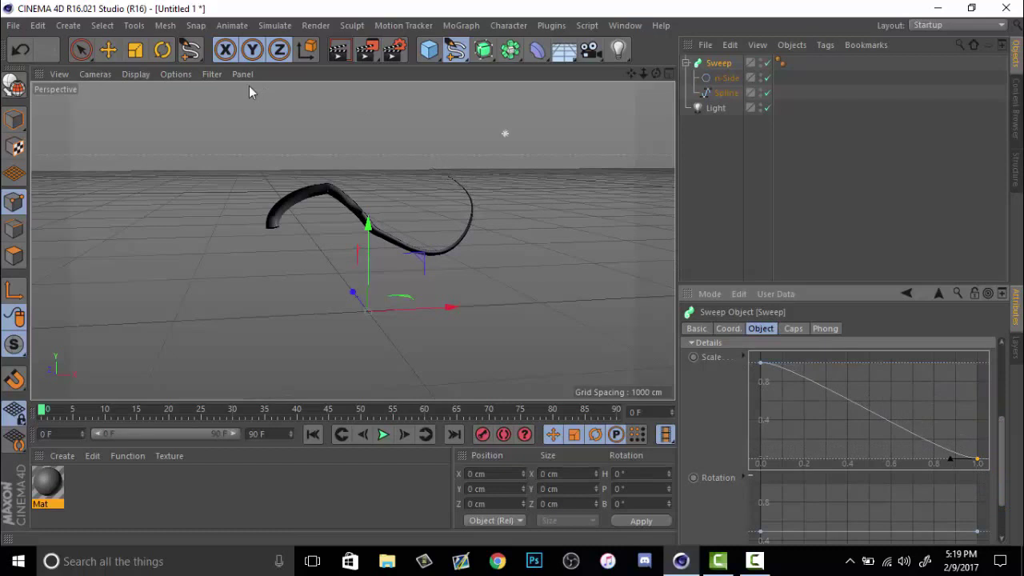
# Enlarge the Sweep to about 131% and rotate it to H -180.29°
pyautogui.click(135, 50)
pyautogui.click(718, 63)
pyautogui.click(14, 119)
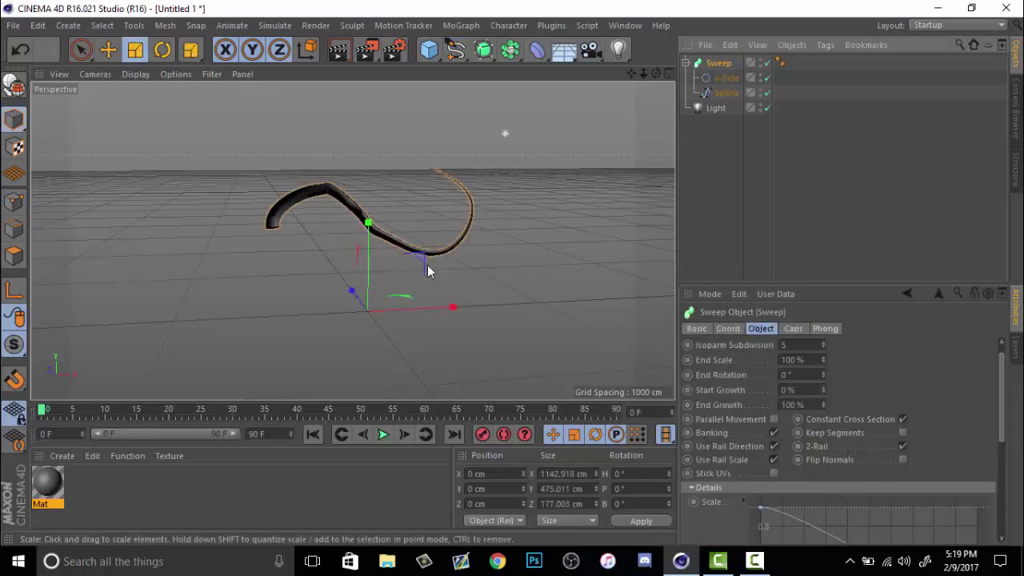
pyautogui.moveTo(432, 272); pyautogui.dragTo(633, 163)
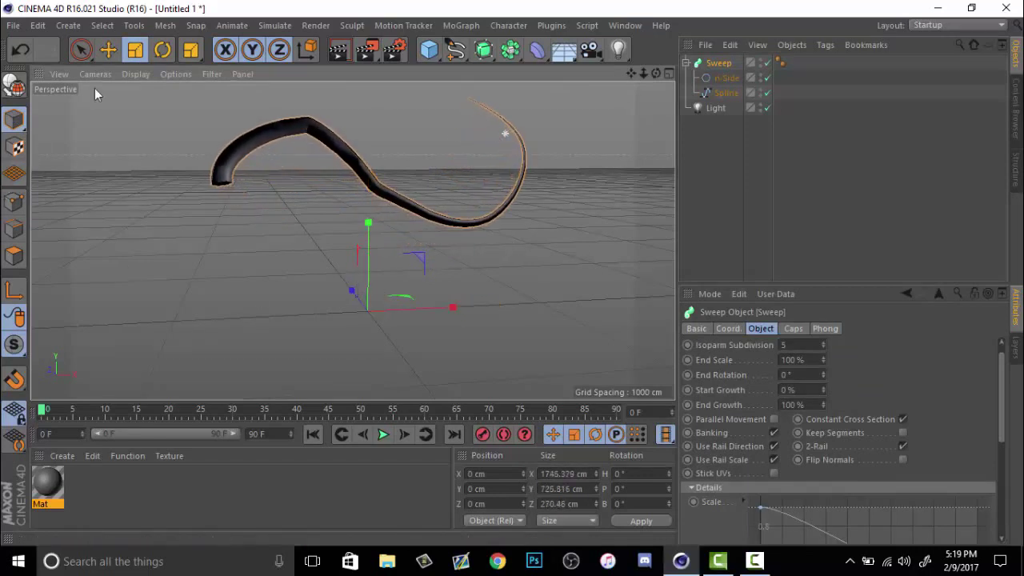
pyautogui.click(162, 50)
pyautogui.moveTo(411, 315); pyautogui.dragTo(286, 310)
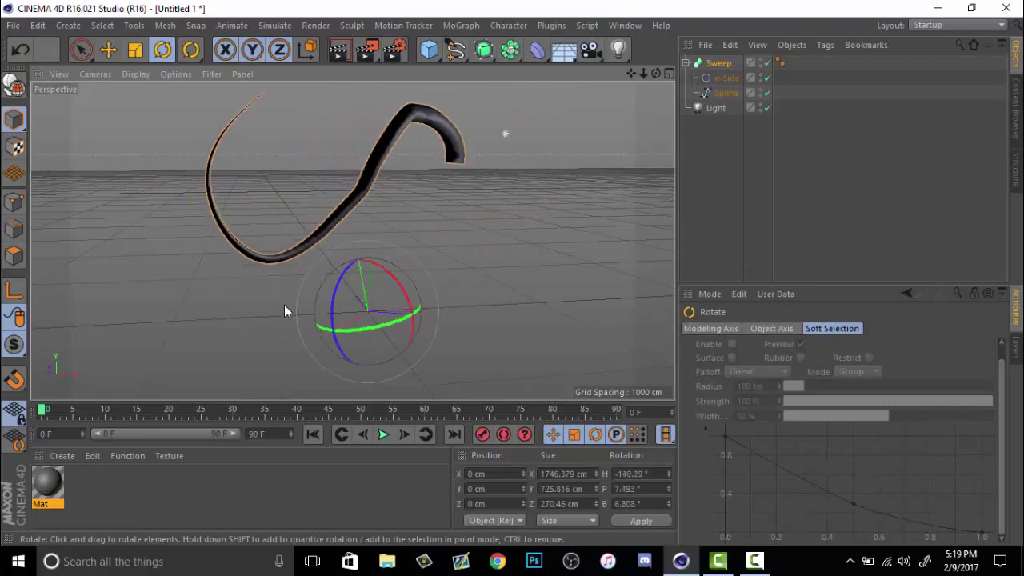
# Set the n-Side radius to 131.48 cm and move the Light to Y 1054.919, Z -1686.937 cm
pyautogui.click(727, 78)
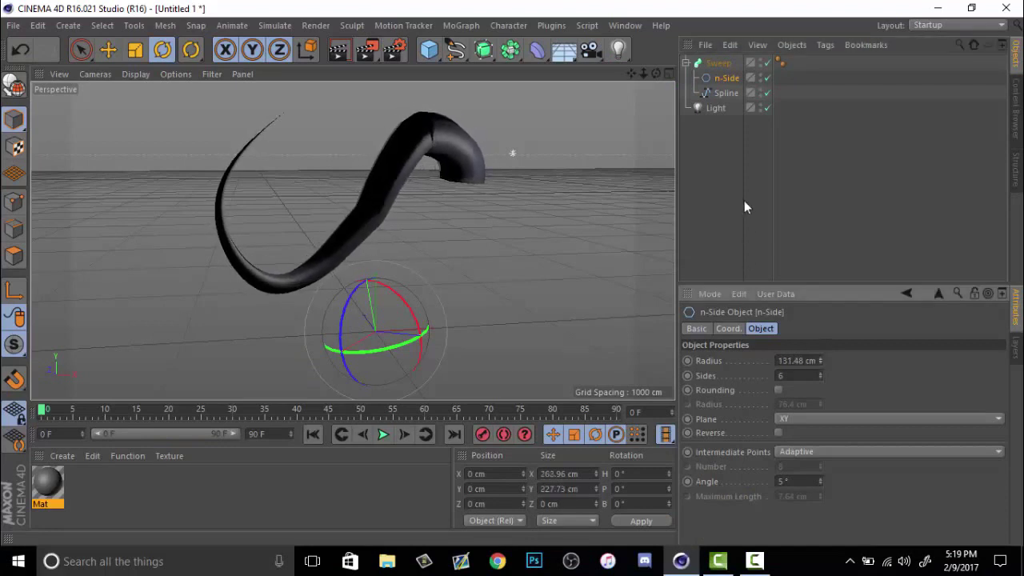
pyautogui.click(711, 98)
pyautogui.click(715, 107)
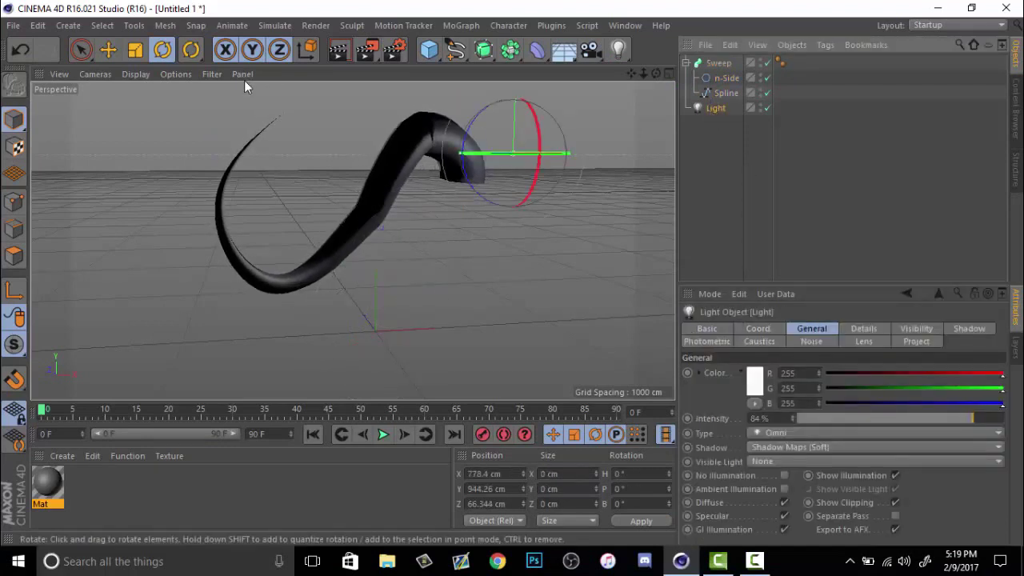
pyautogui.click(108, 49)
pyautogui.moveTo(530, 156)
pyautogui.mouseDown()
pyautogui.moveTo(656, 160)
pyautogui.moveTo(343, 205)
pyautogui.moveTo(355, 158)
pyautogui.moveTo(337, 157)
pyautogui.moveTo(461, 187)
pyautogui.moveTo(580, 174)
pyautogui.moveTo(620, 156)
pyautogui.moveTo(435, 190)
pyautogui.moveTo(400, 156)
pyautogui.moveTo(466, 182)
pyautogui.moveTo(565, 190)
pyautogui.mouseUp()
pyautogui.moveTo(602, 140); pyautogui.dragTo(629, 140)
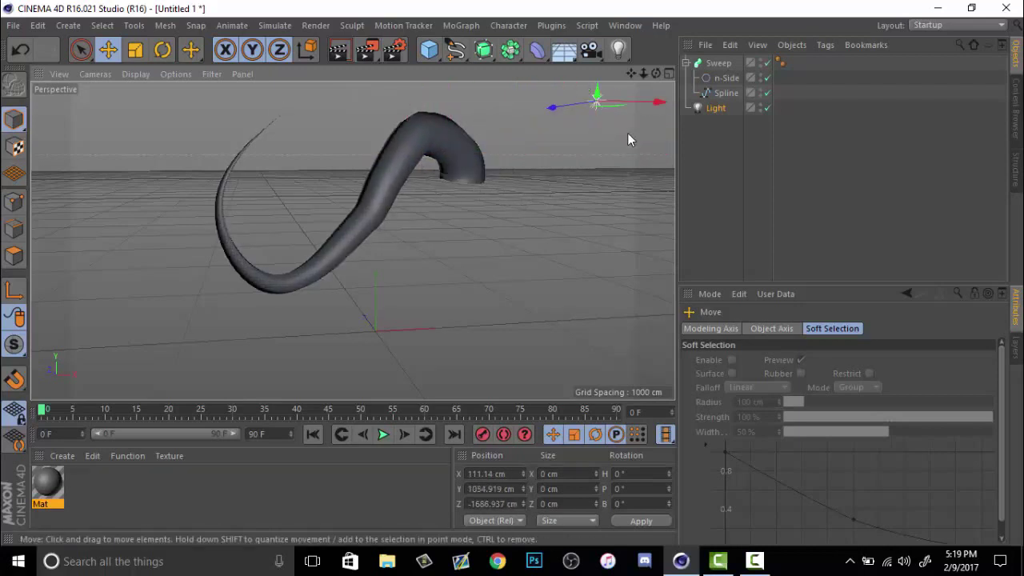
pyautogui.keyDown('alt'); pyautogui.moveTo(353, 239); pyautogui.dragTo(357, 231); pyautogui.keyUp('alt')
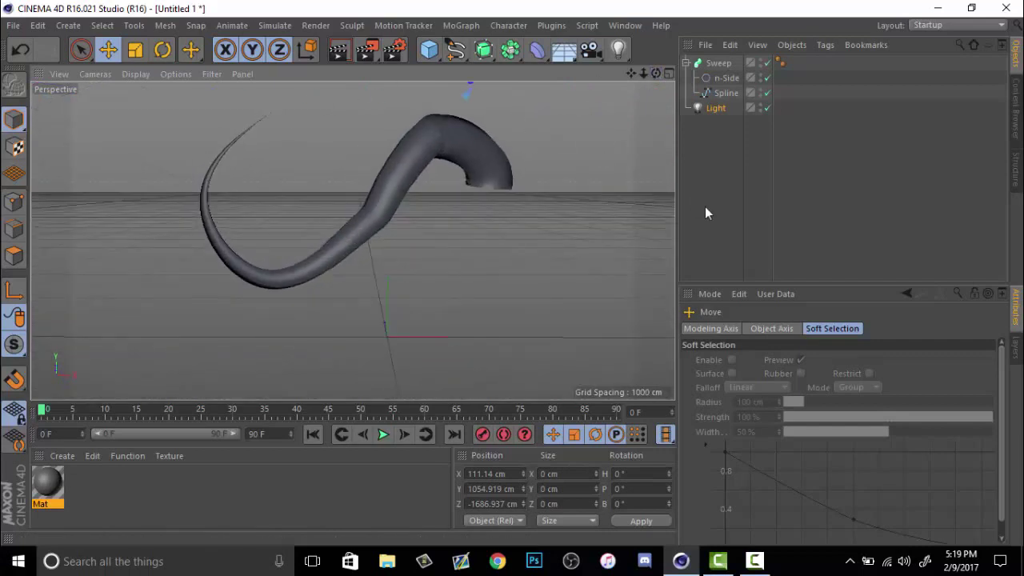
pyautogui.keyDown('alt'); pyautogui.moveTo(354, 229); pyautogui.dragTo(356, 246, button='middle'); pyautogui.keyUp('alt')
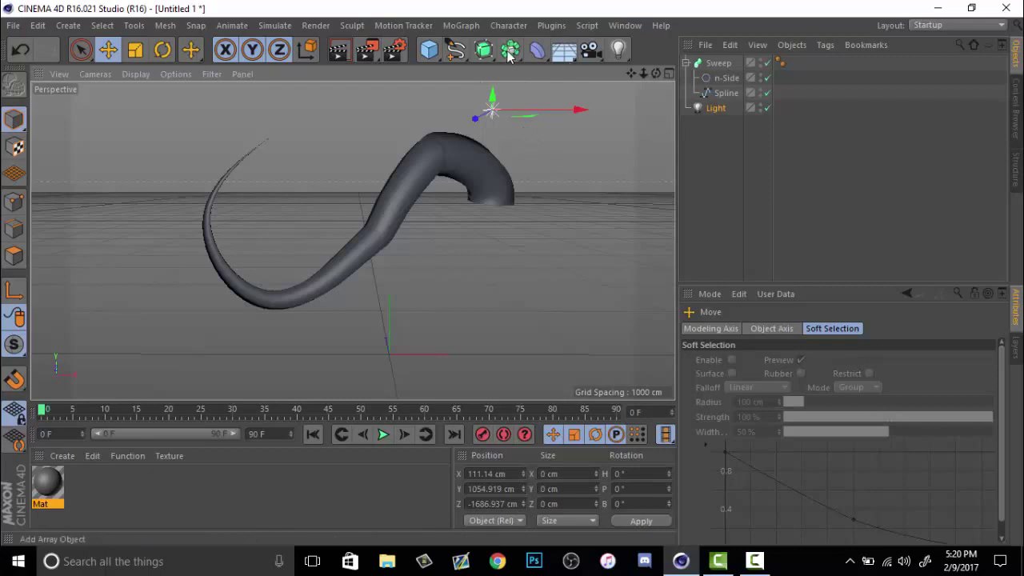
# Add an Atom Array and put the Sweep horn inside it
pyautogui.moveTo(509, 54); pyautogui.dragTo(666, 73)
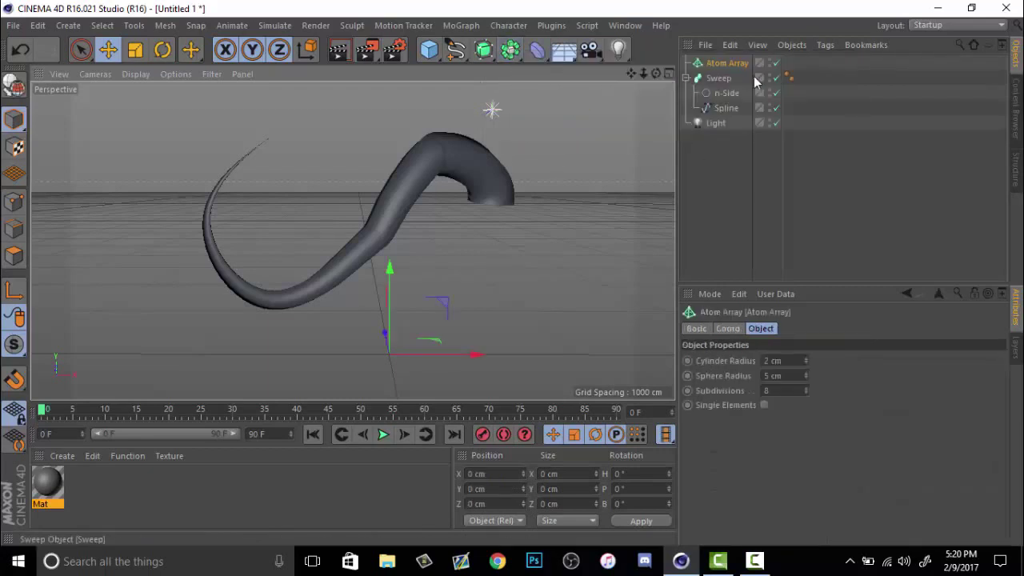
pyautogui.click(685, 77)
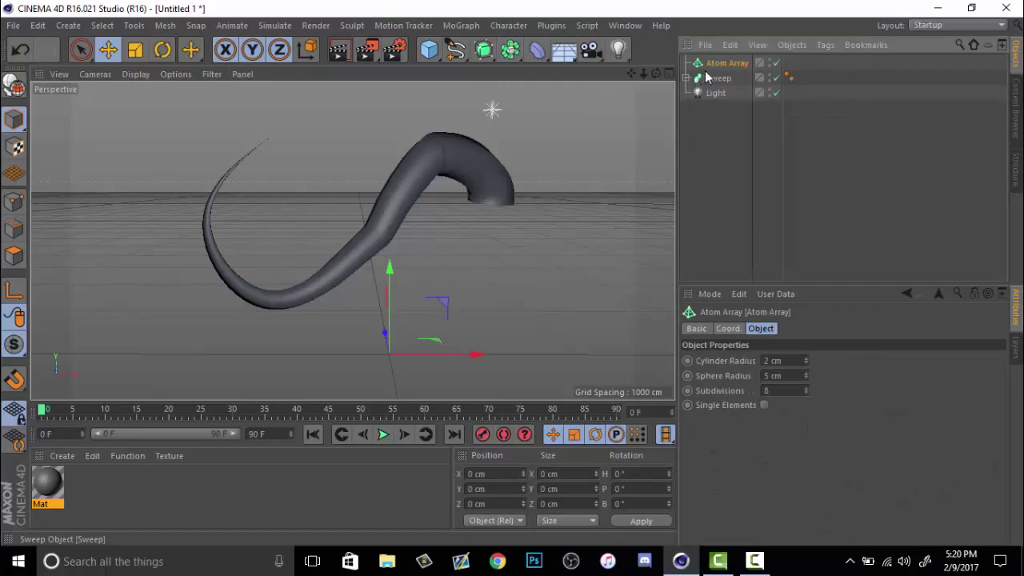
pyautogui.click(730, 83)
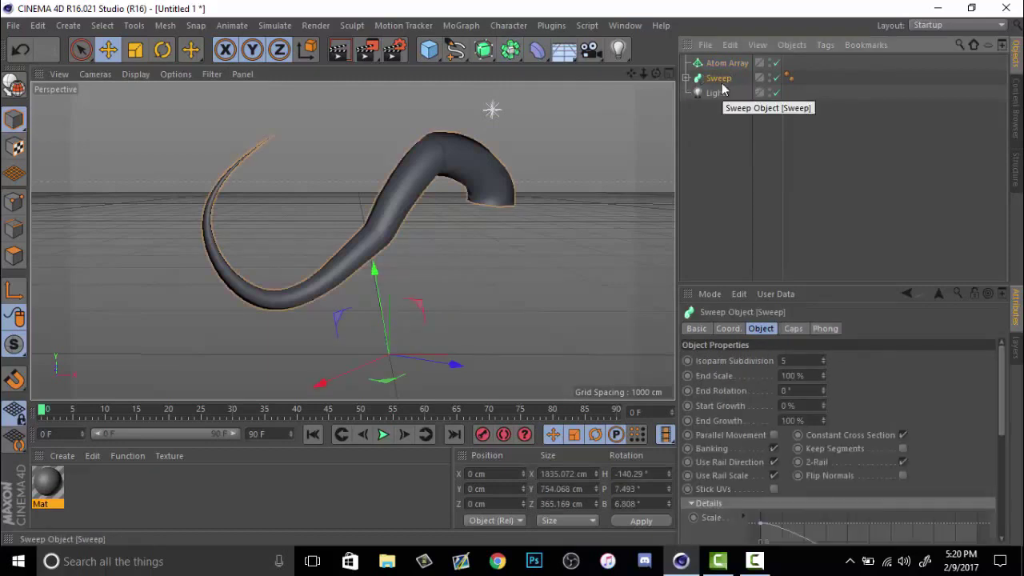
pyautogui.click(686, 77)
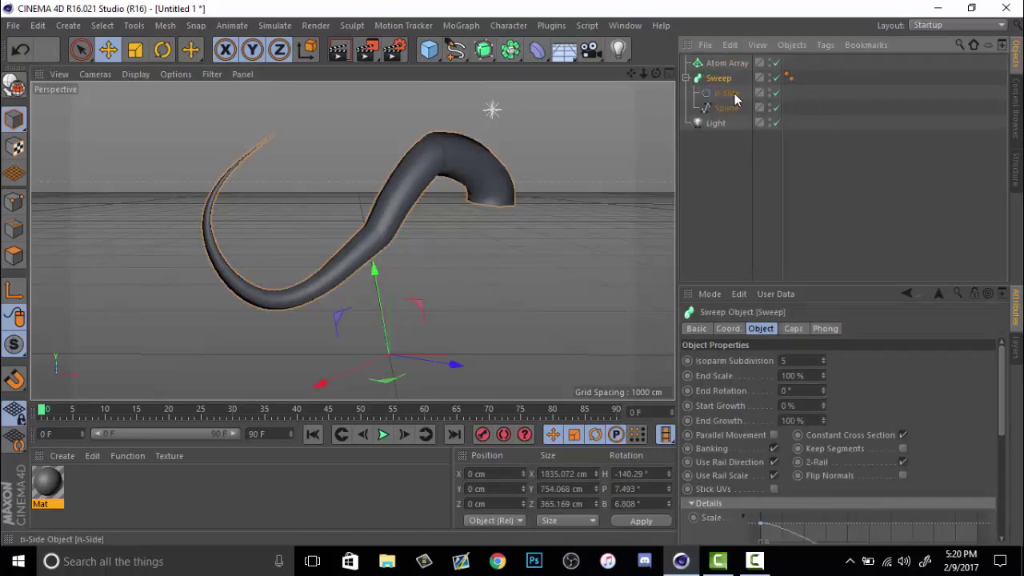
pyautogui.click(685, 77)
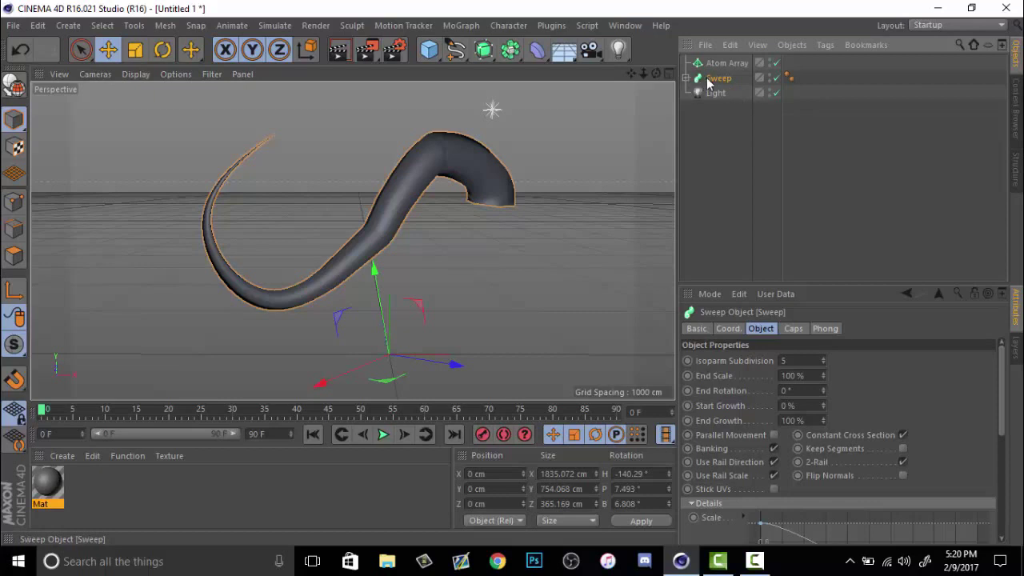
pyautogui.moveTo(718, 83); pyautogui.dragTo(723, 67)
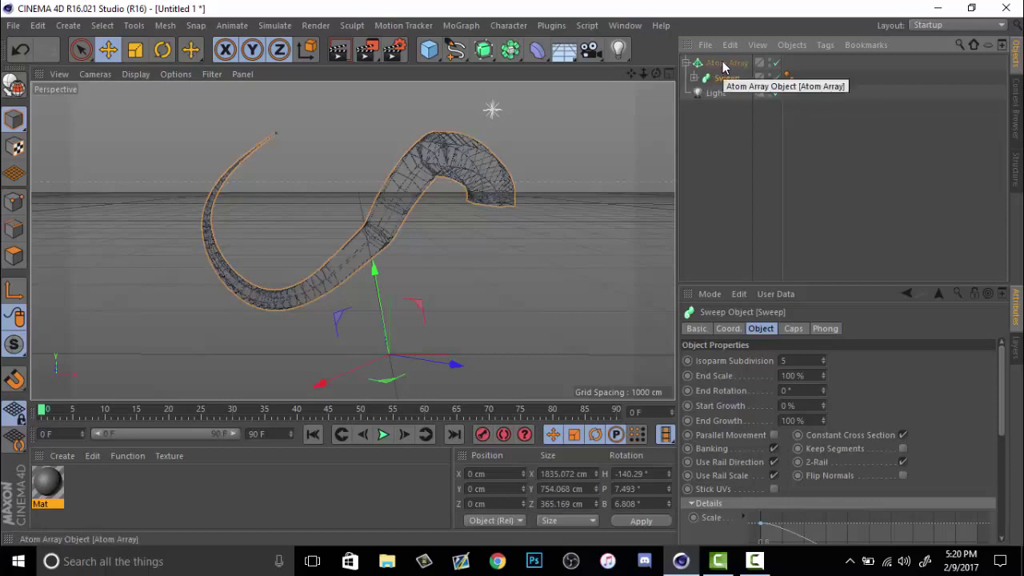
pyautogui.click(722, 178)
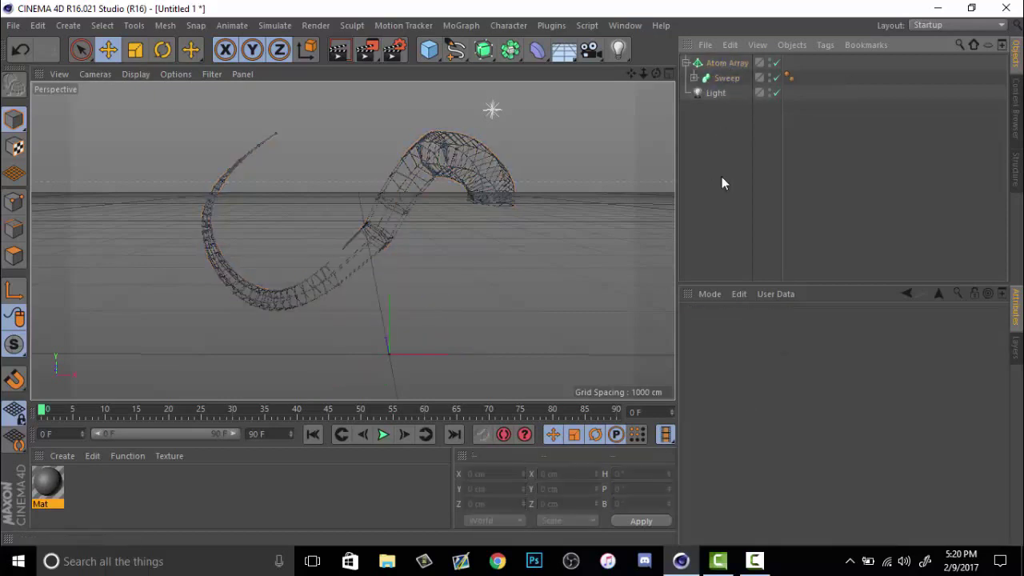
pyautogui.click(725, 64)
# Set the Atom Array's Cylinder Radius to 5 cm
pyautogui.doubleClick(770, 360)
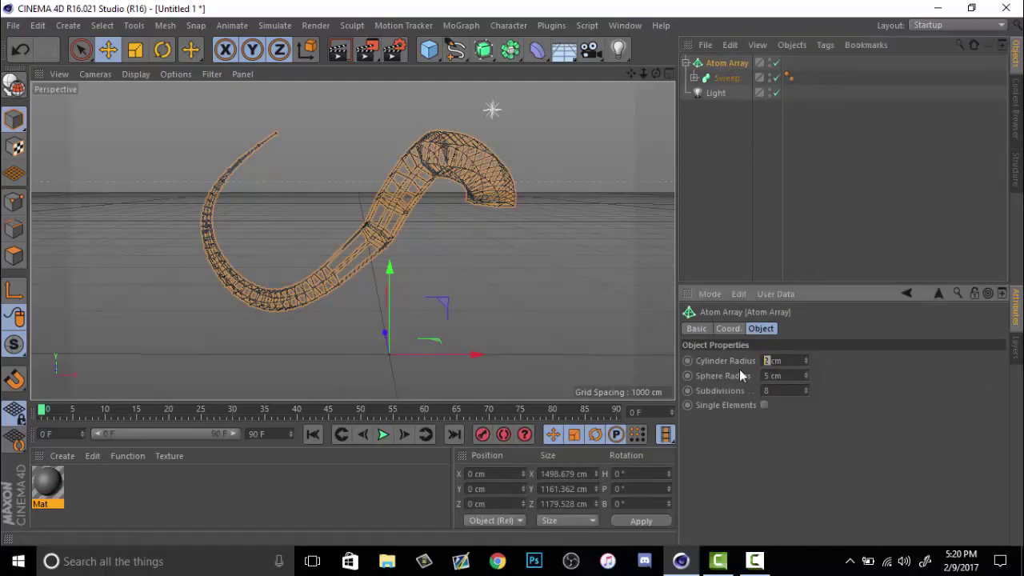
pyautogui.write('5')
pyautogui.press('Return')
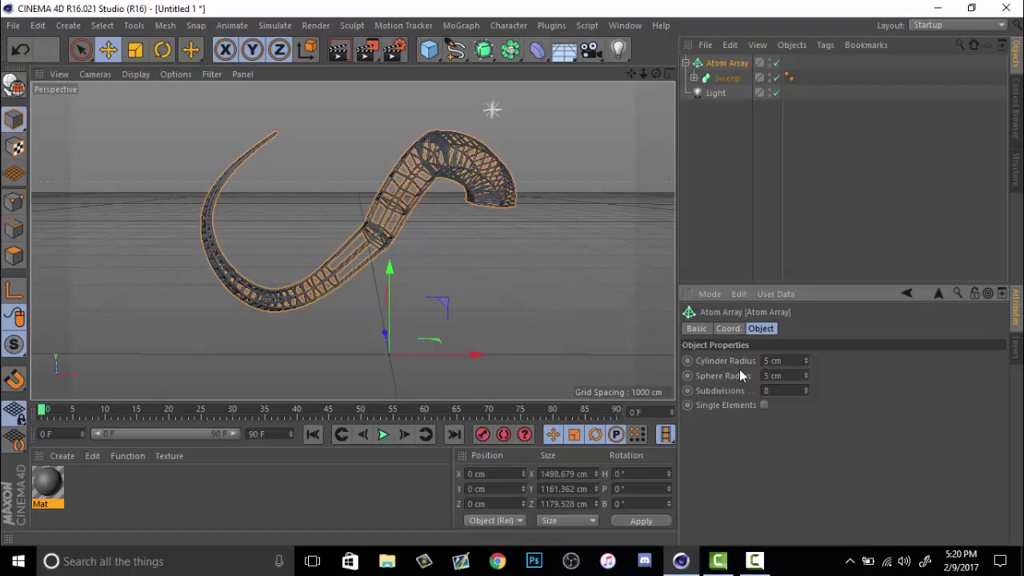
pyautogui.click(656, 161)
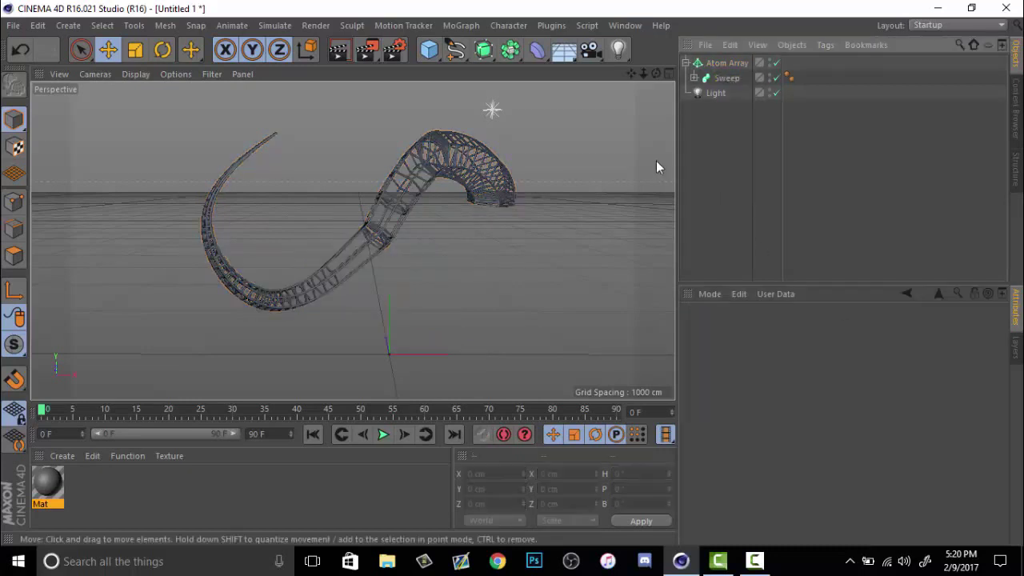
pyautogui.click(724, 63)
# Rotate the wireframe horn to a new angle and adjust the view
pyautogui.click(162, 49)
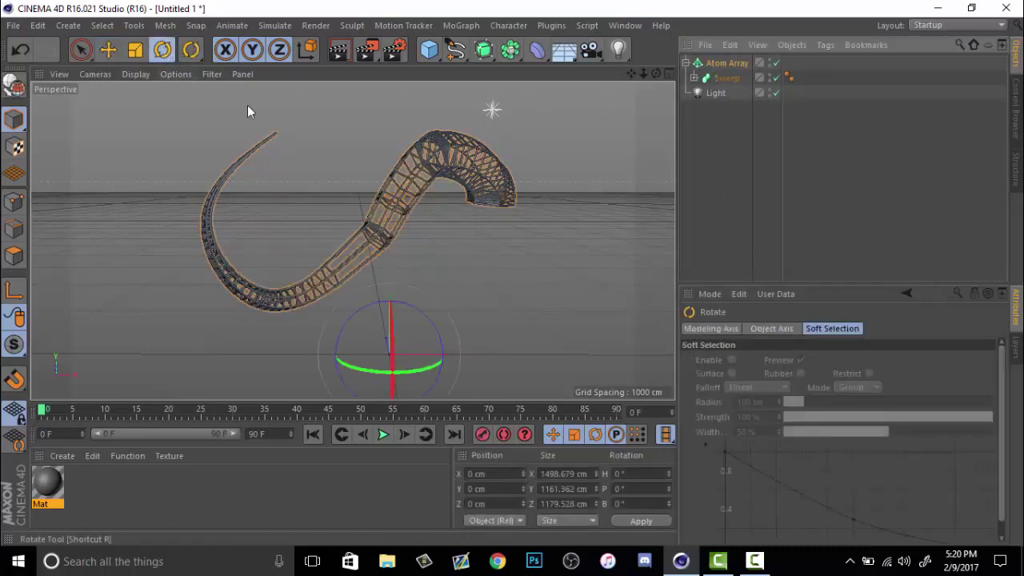
pyautogui.moveTo(412, 352); pyautogui.dragTo(381, 314)
pyautogui.click(732, 210)
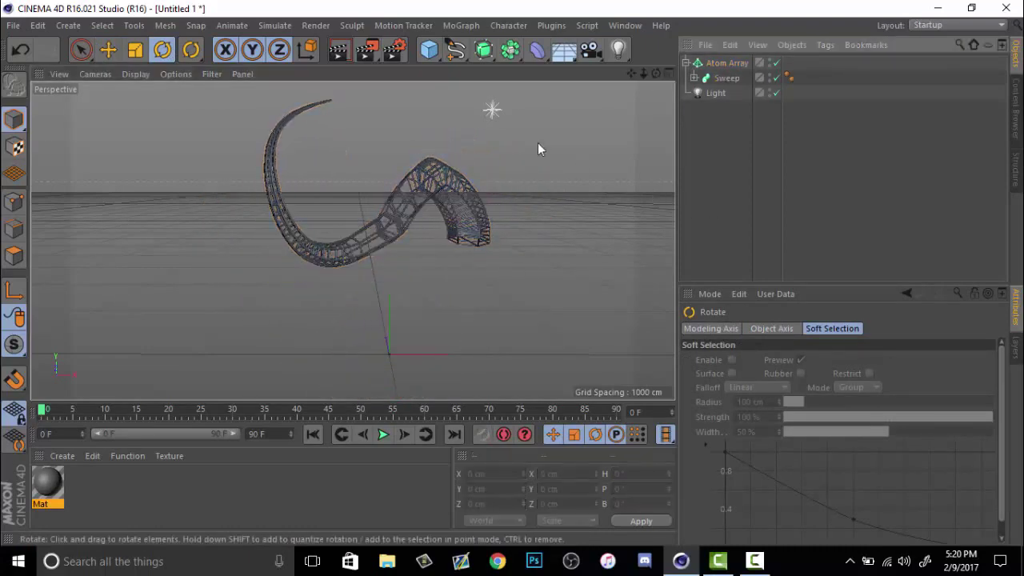
pyautogui.keyDown('alt'); pyautogui.moveTo(568, 91); pyautogui.dragTo(552, 93); pyautogui.keyUp('alt')
pyautogui.moveTo(631, 72); pyautogui.dragTo(633, 81)
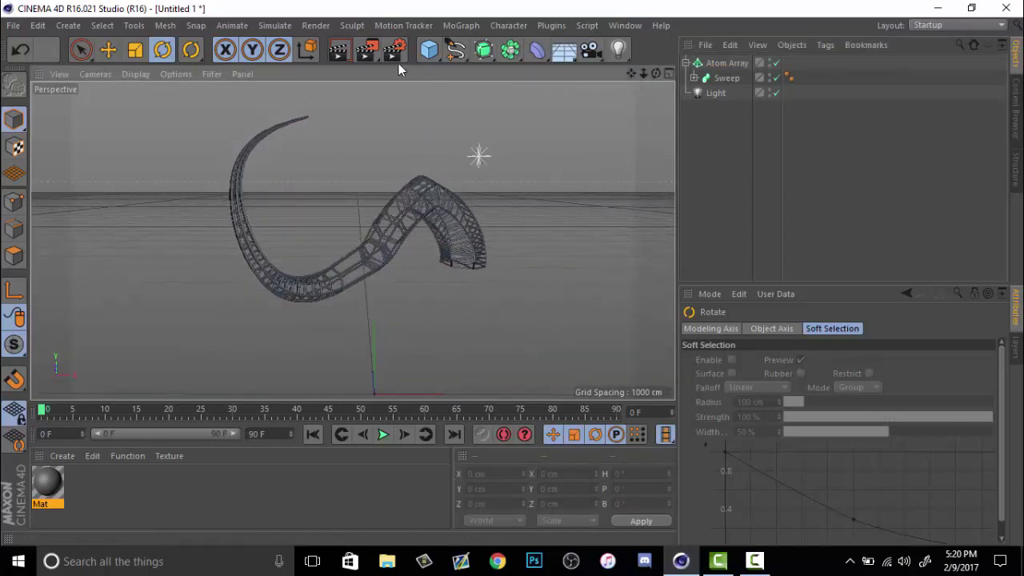
# Render a preview of the wireframe horn, then zoom out to see it whole
pyautogui.click(338, 51)
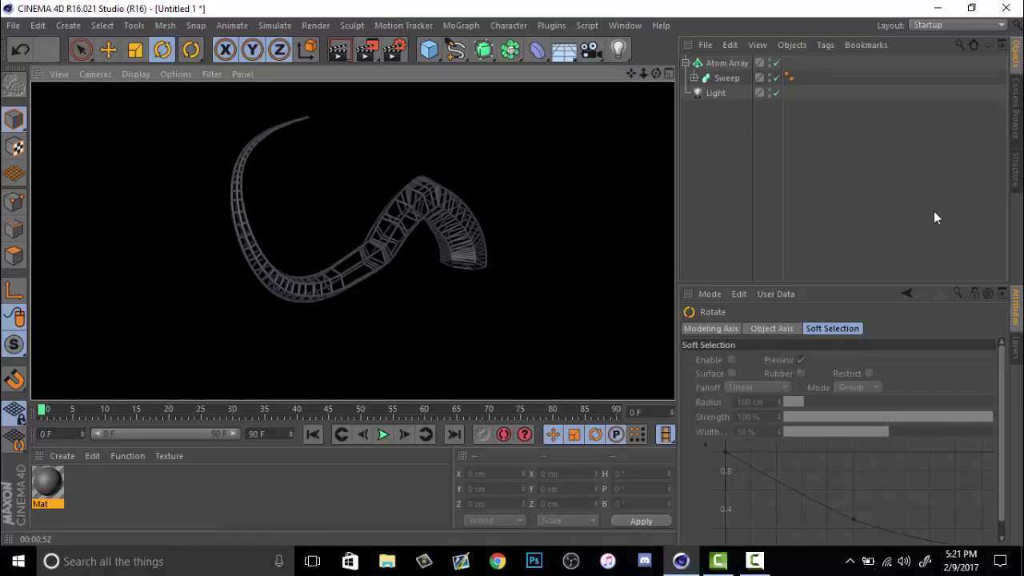
pyautogui.click(95, 482)
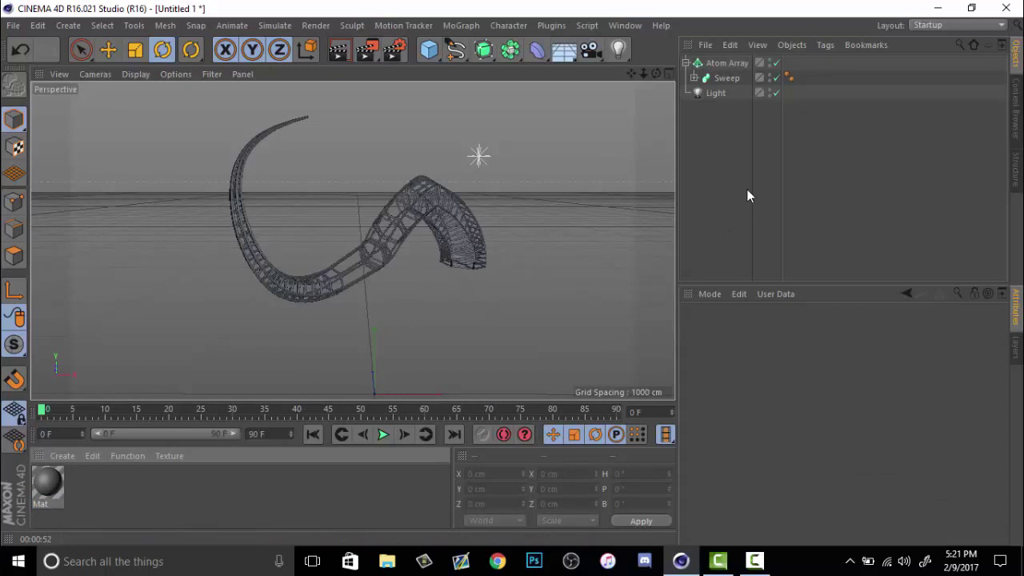
pyautogui.scroll(5, 351, 206)
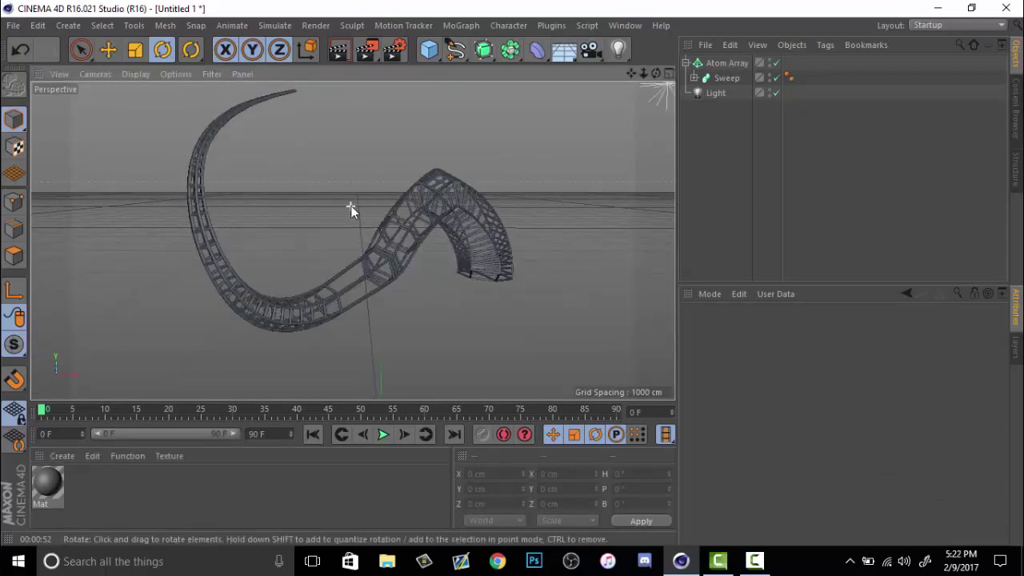
pyautogui.scroll(-4, 351, 206)
pyautogui.moveTo(631, 73); pyautogui.dragTo(631, 100)
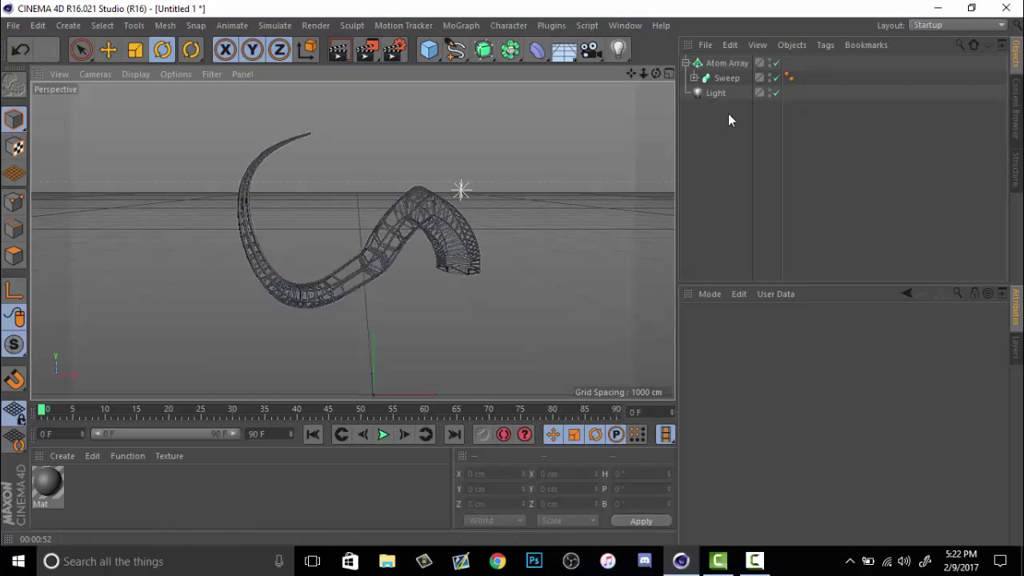
# Apply Mat to the Atom Array with Cubic projection and Seamless enabled
pyautogui.doubleClick(47, 487)
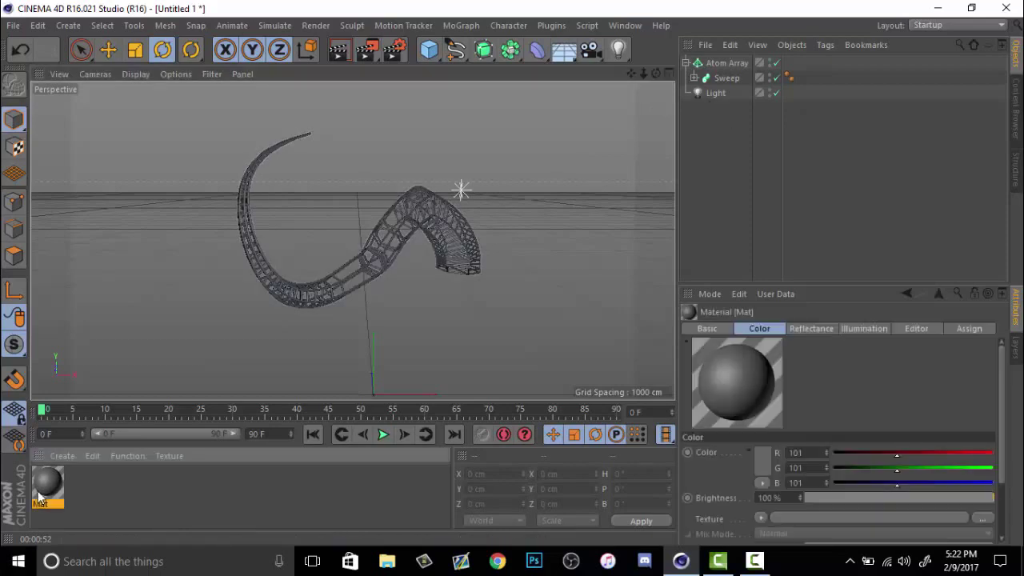
pyautogui.moveTo(453, 101); pyautogui.dragTo(759, 88)
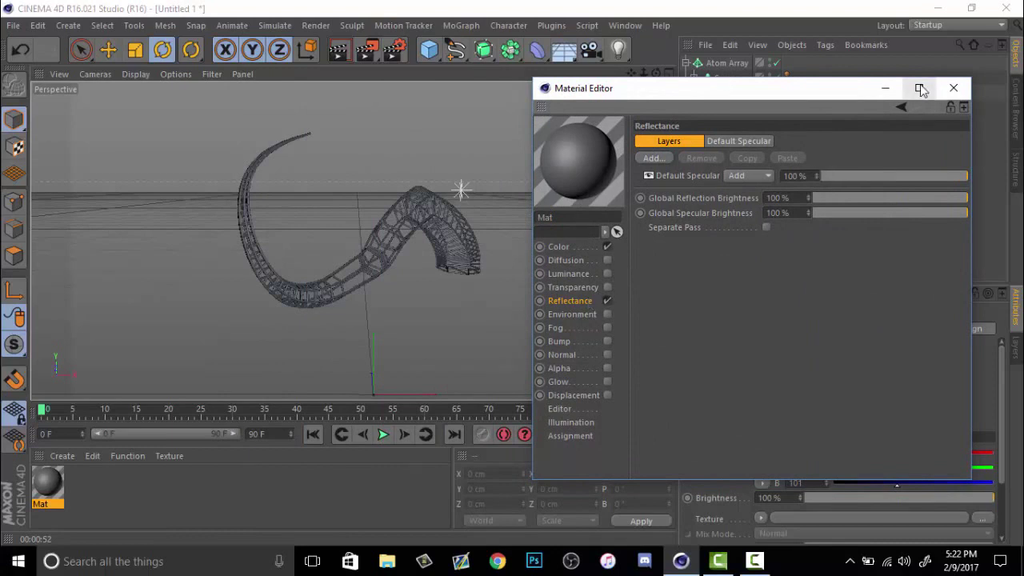
pyautogui.click(956, 88)
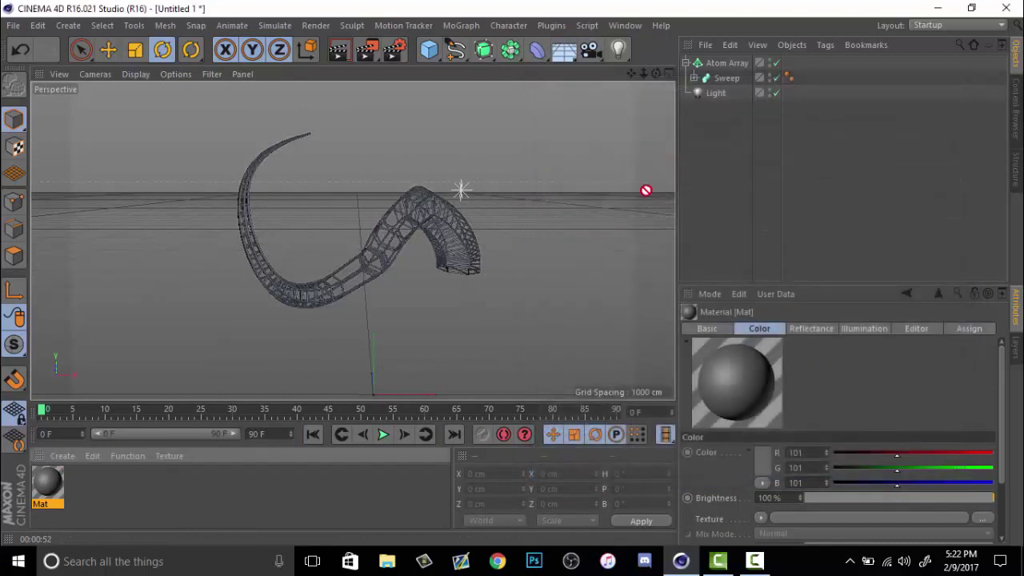
pyautogui.moveTo(739, 75); pyautogui.dragTo(728, 61)
pyautogui.click(723, 154)
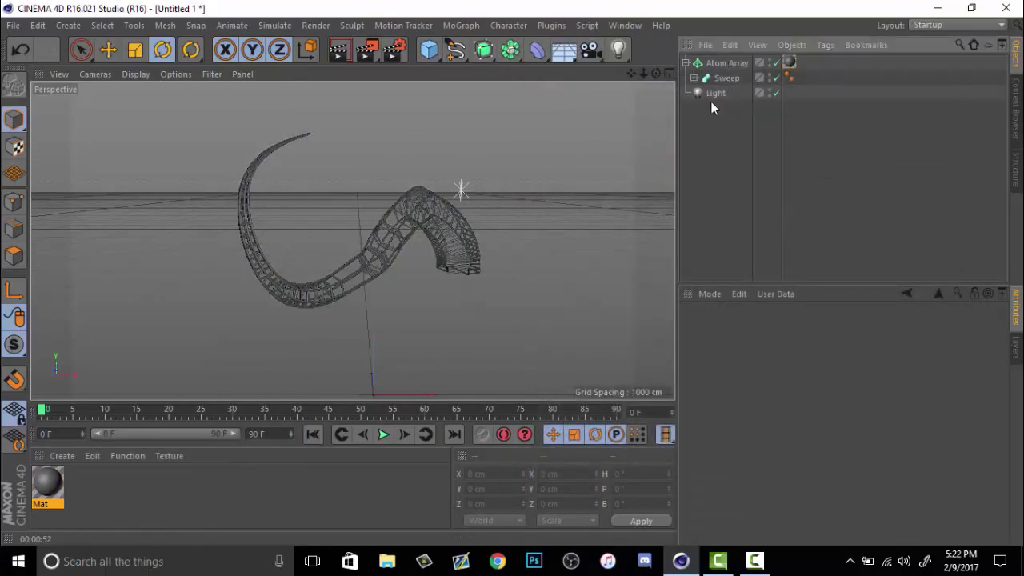
pyautogui.click(790, 62)
pyautogui.click(831, 392)
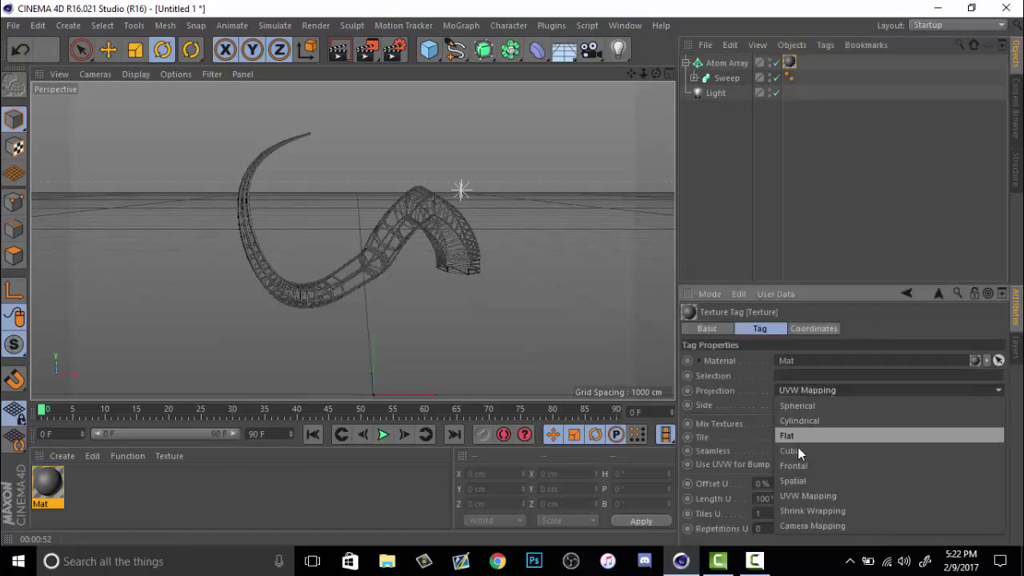
pyautogui.click(799, 441)
pyautogui.click(779, 451)
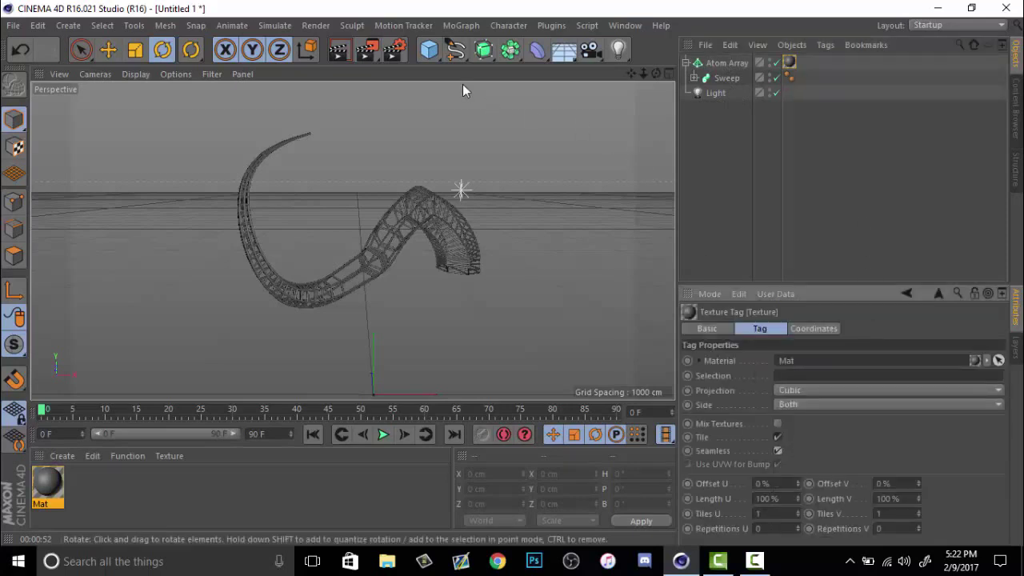
# Review the PNG save settings with alpha channel in Render Settings
pyautogui.click(395, 51)
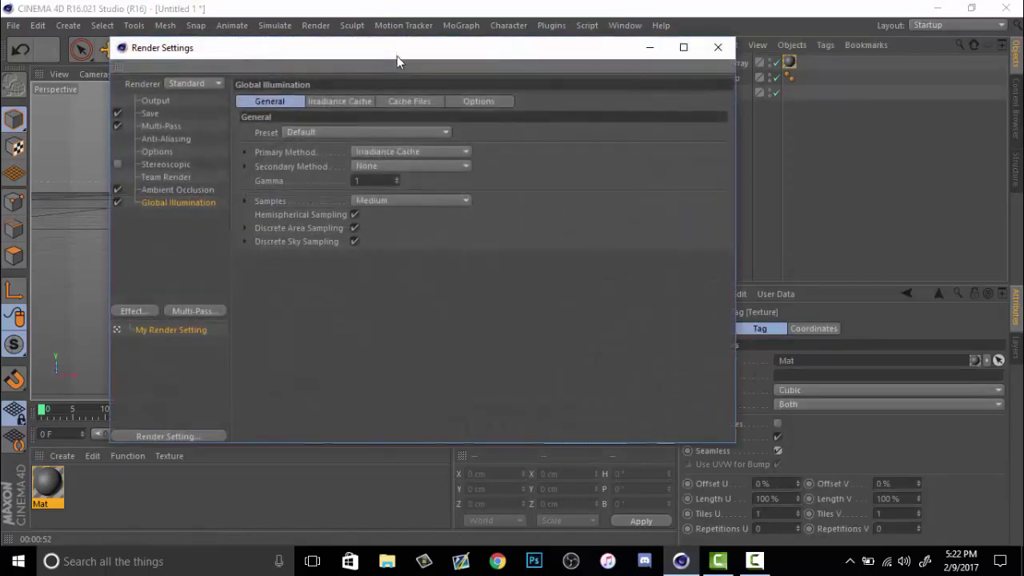
pyautogui.click(150, 113)
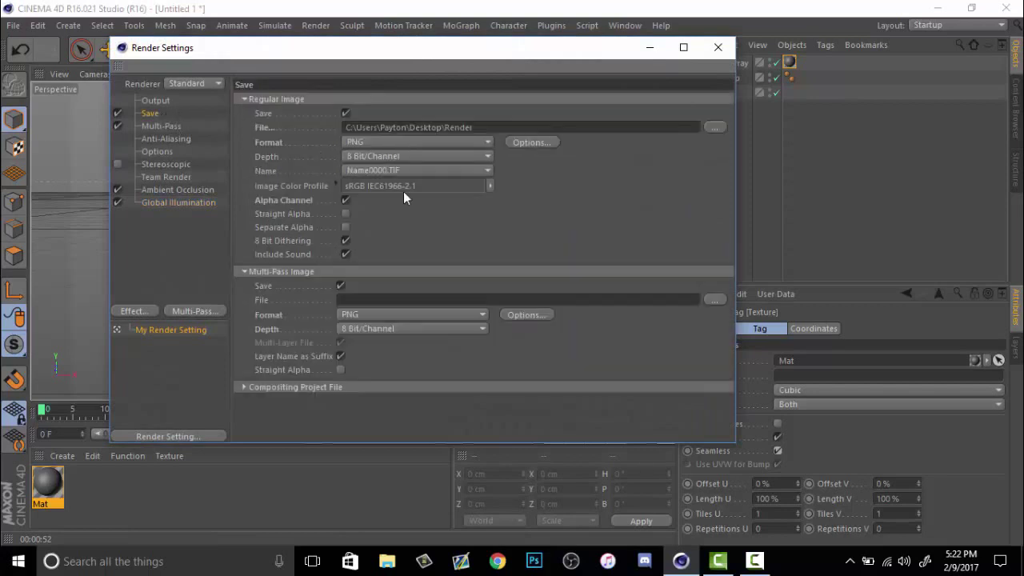
pyautogui.click(717, 48)
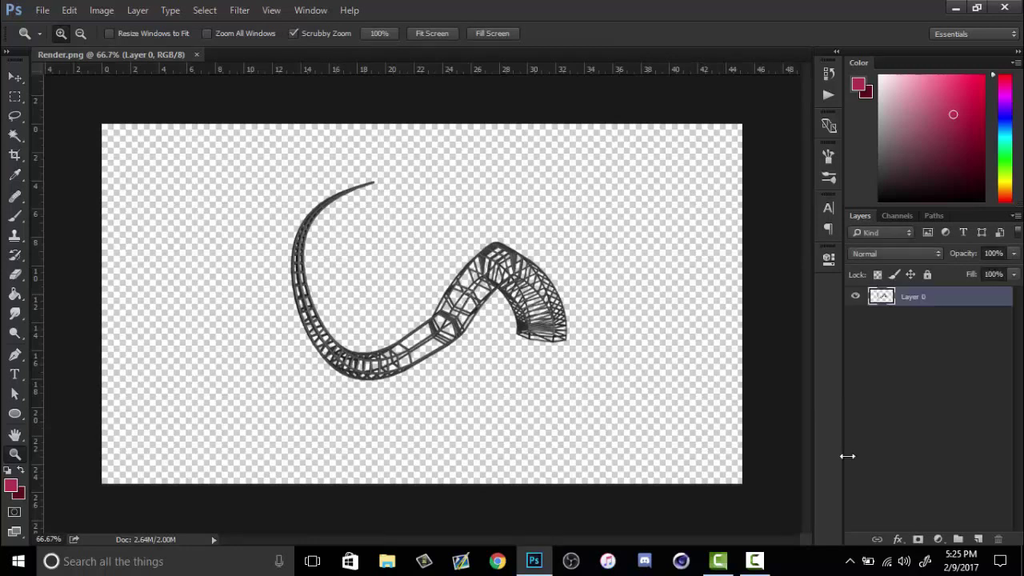
# Create Layer 1 filled with black (000000) and move it below Layer 0
pyautogui.click(977, 539)
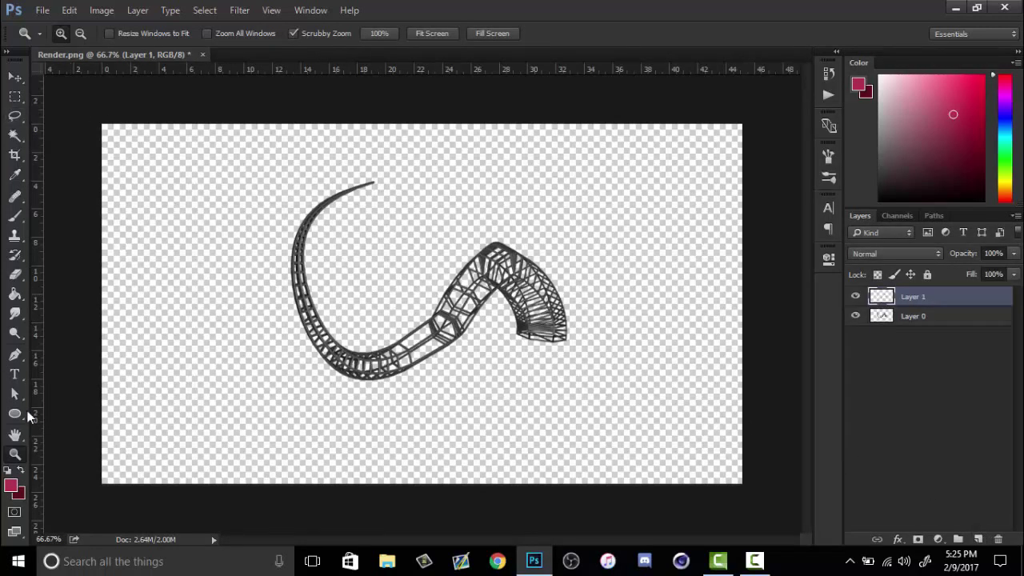
pyautogui.click(10, 486)
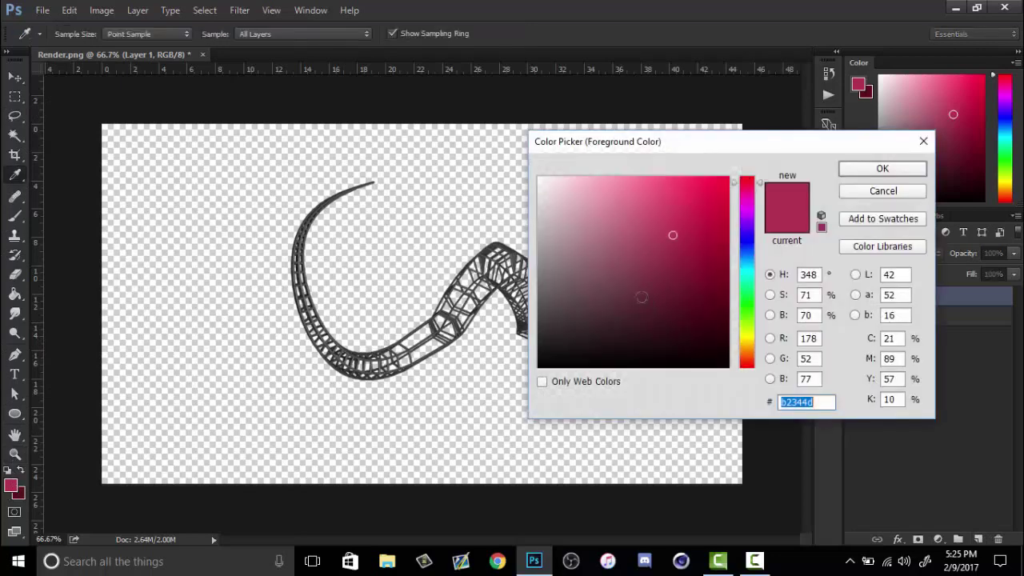
pyautogui.write('000000')
pyautogui.click(872, 173)
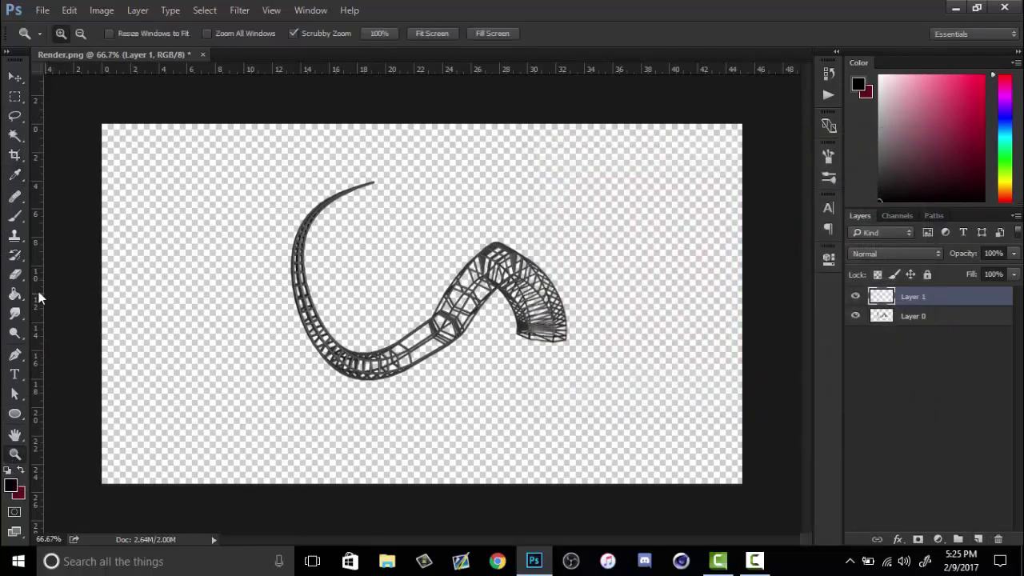
pyautogui.click(16, 293)
pyautogui.click(418, 315)
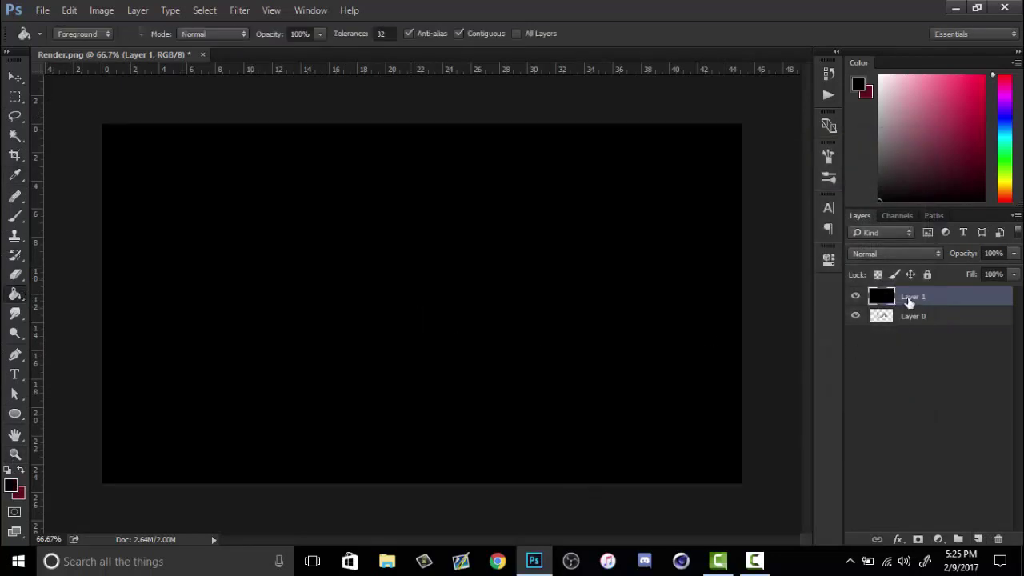
pyautogui.moveTo(908, 299); pyautogui.dragTo(912, 328)
# Zoom in on the horn render and select Layer 0
pyautogui.press('z')
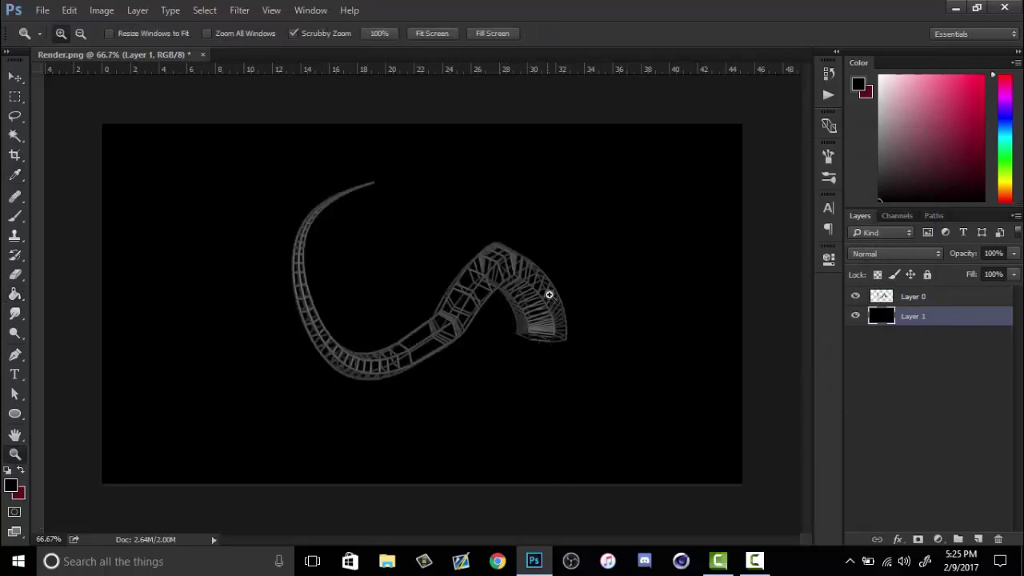
pyautogui.moveTo(549, 293); pyautogui.dragTo(585, 276)
pyautogui.click(946, 300)
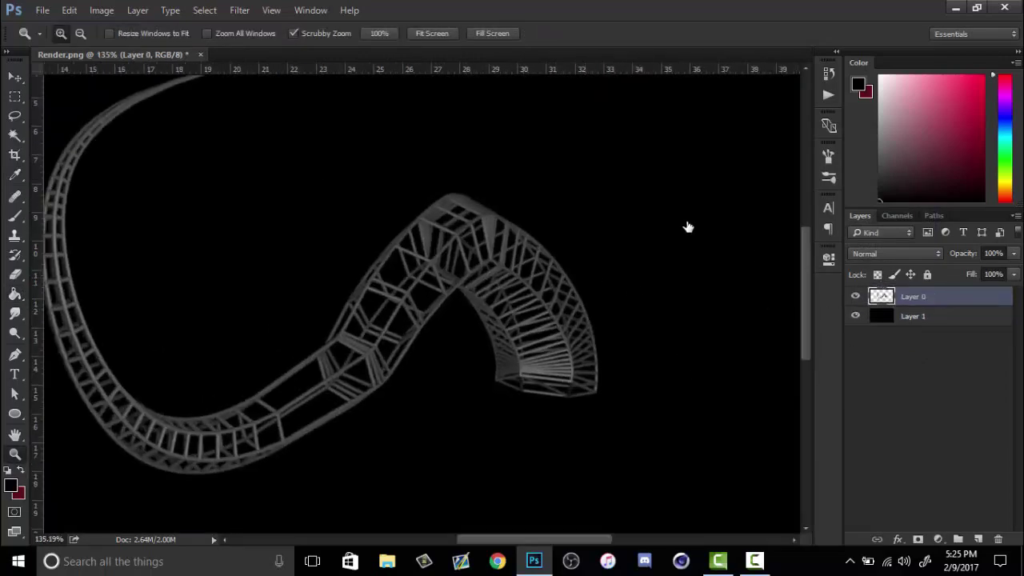
# Add an Inner Shadow with a 2 px distance to the horn layer
pyautogui.press('h')
pyautogui.moveTo(547, 78); pyautogui.dragTo(805, 93)
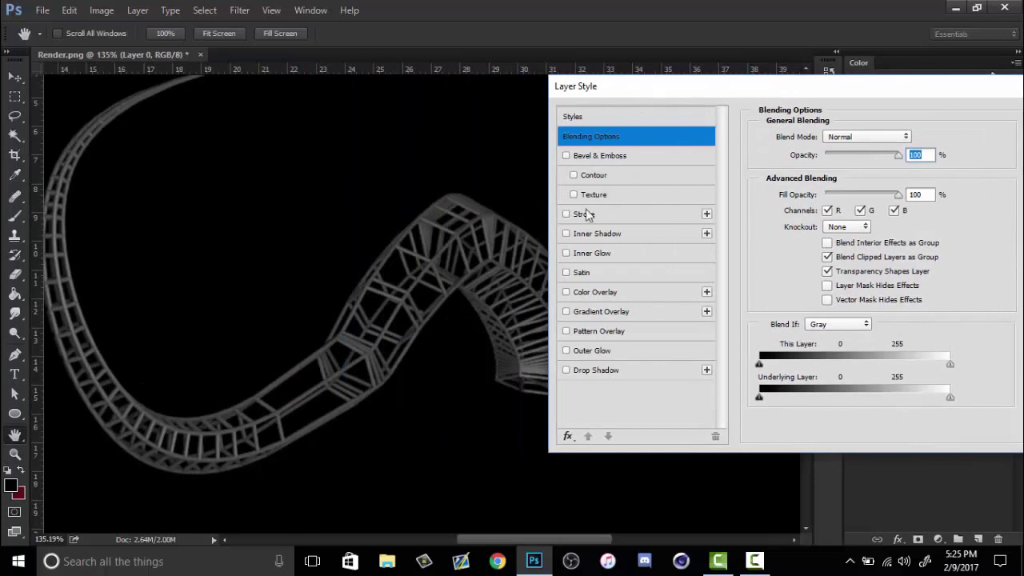
pyautogui.click(567, 232)
pyautogui.click(594, 236)
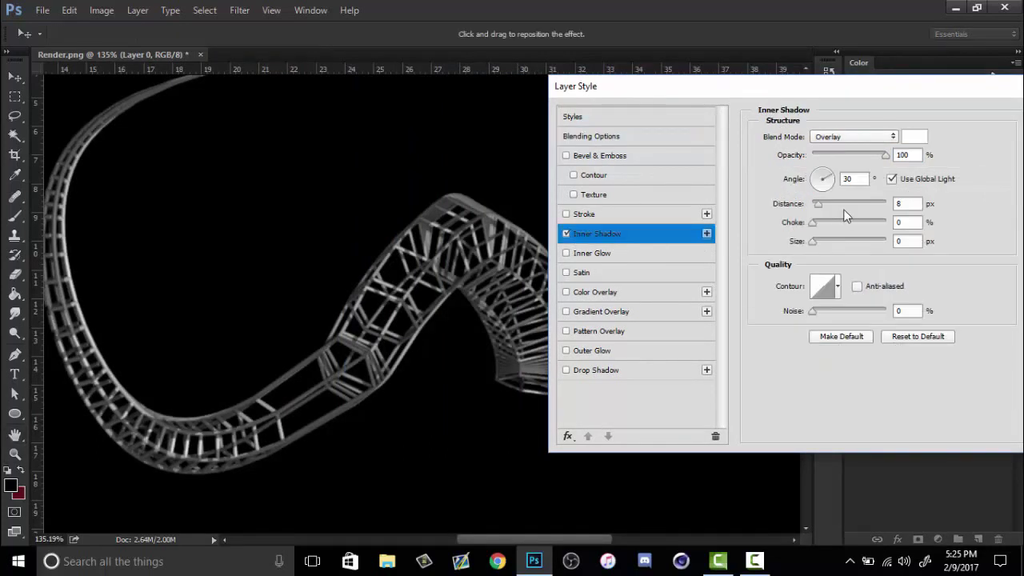
pyautogui.moveTo(812, 205); pyautogui.dragTo(814, 204)
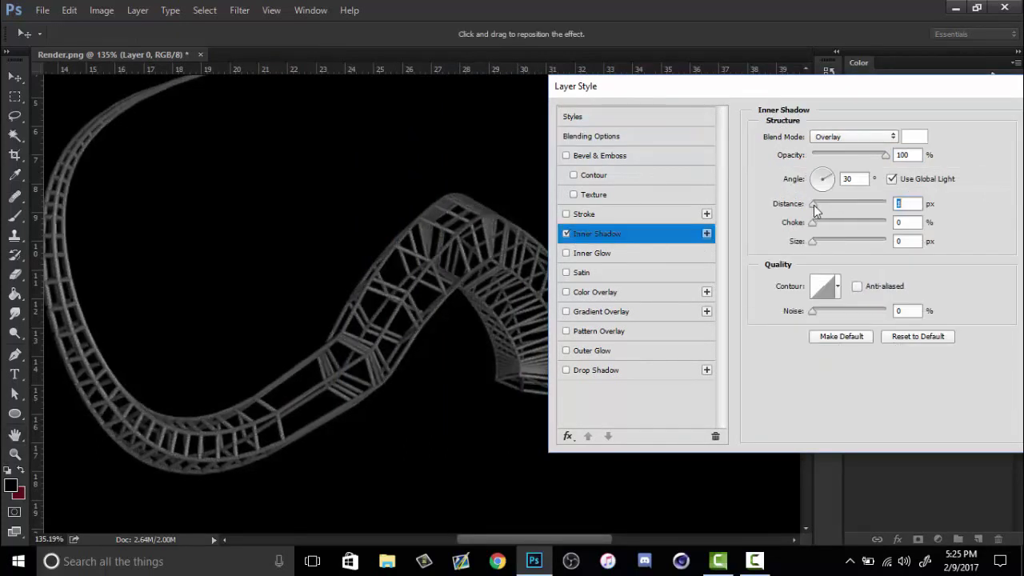
# Enable Satin at about 40% opacity, distance 97 and size 32 px
pyautogui.click(576, 273)
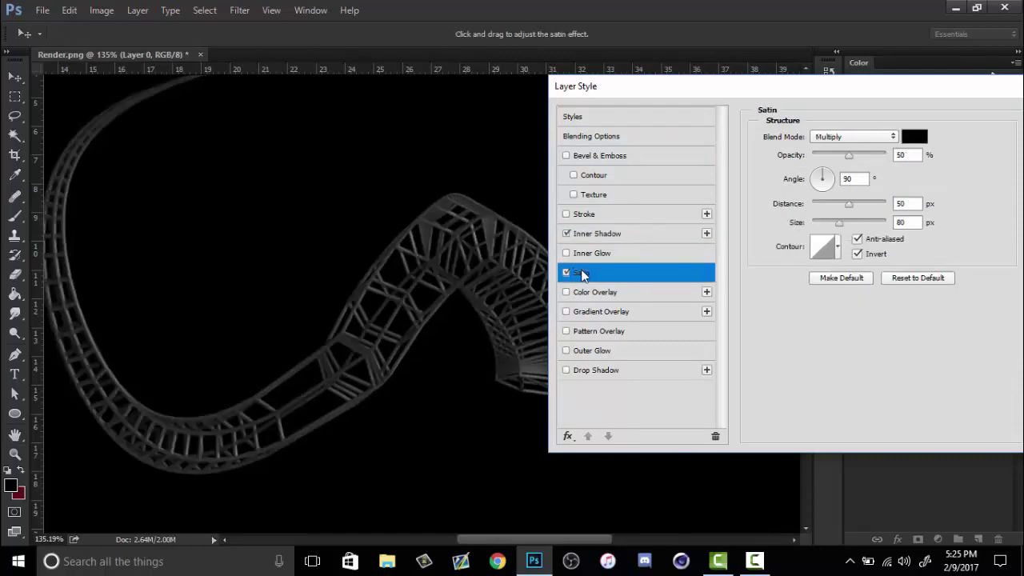
pyautogui.moveTo(817, 223); pyautogui.dragTo(855, 206)
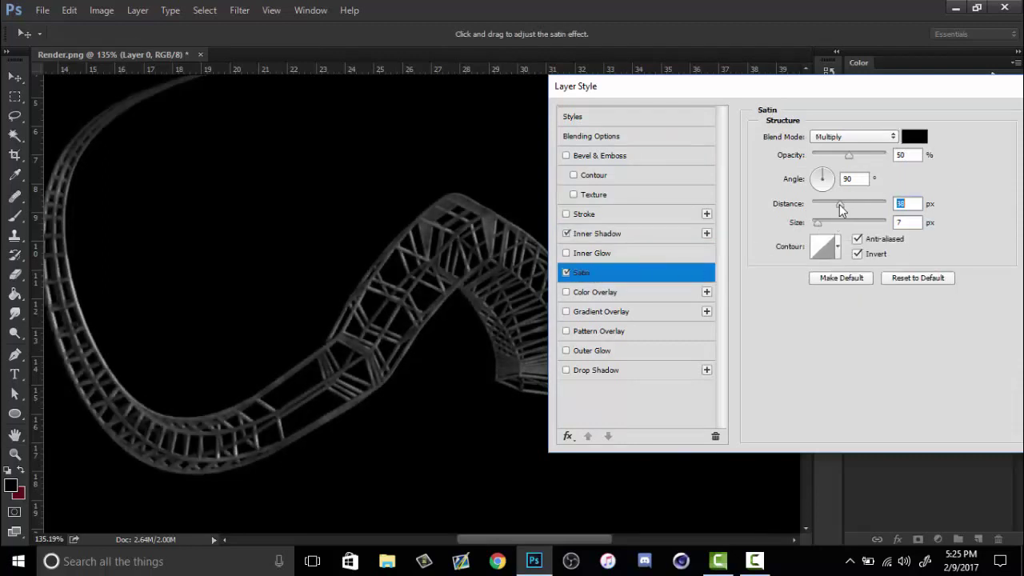
pyautogui.click(870, 155)
pyautogui.moveTo(870, 158); pyautogui.dragTo(842, 159)
pyautogui.moveTo(855, 208); pyautogui.dragTo(826, 223)
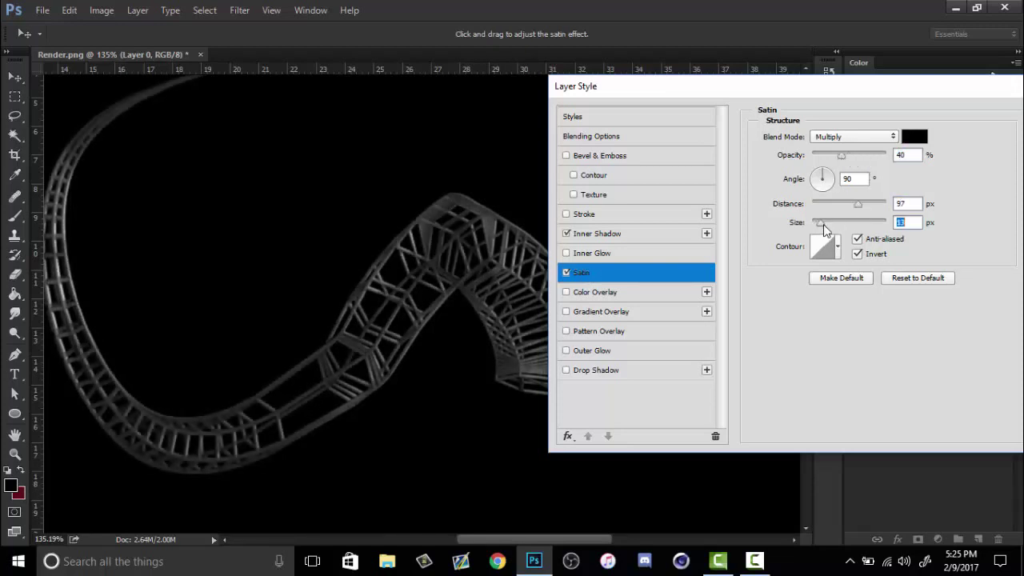
# Add a Gradient Overlay using the Black, White preset with an extra white (ffffff) stop at the start
pyautogui.moveTo(919, 90); pyautogui.dragTo(850, 112)
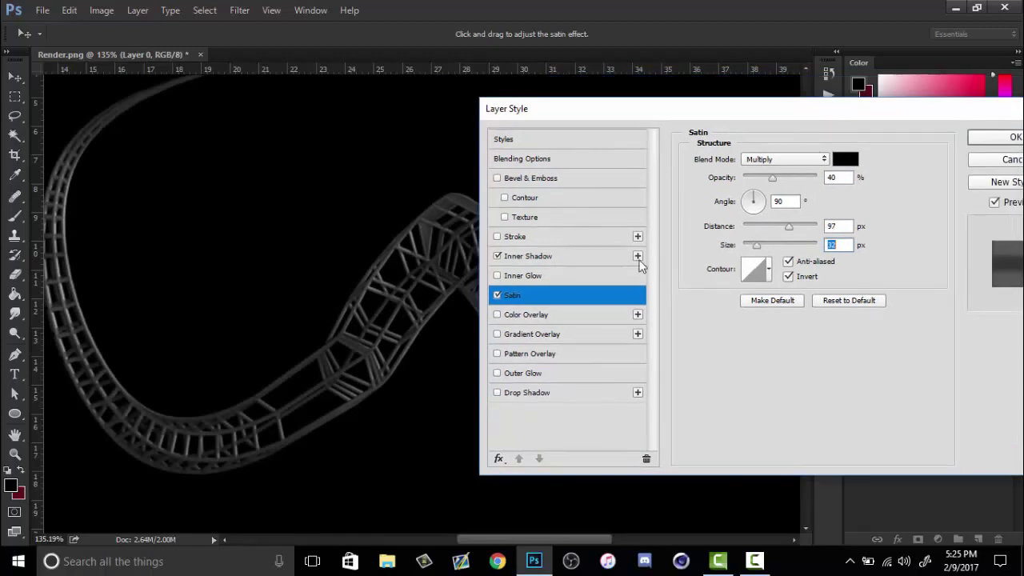
pyautogui.click(509, 336)
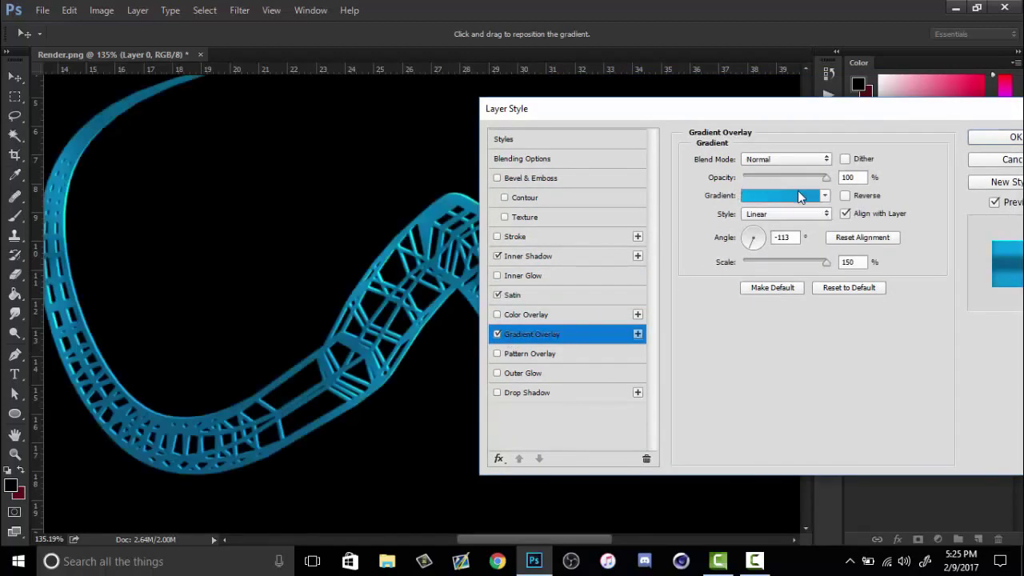
pyautogui.click(798, 196)
pyautogui.click(747, 216)
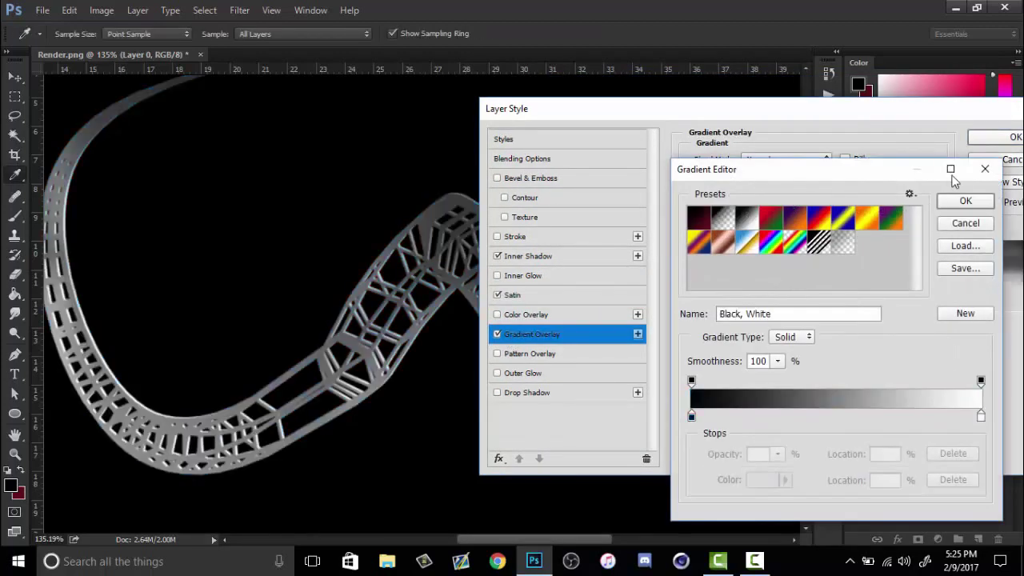
pyautogui.click(696, 417)
pyautogui.moveTo(696, 417)
pyautogui.mouseDown()
pyautogui.moveTo(818, 417)
pyautogui.moveTo(689, 418)
pyautogui.mouseUp()
pyautogui.doubleClick(690, 417)
pyautogui.write('ffffff')
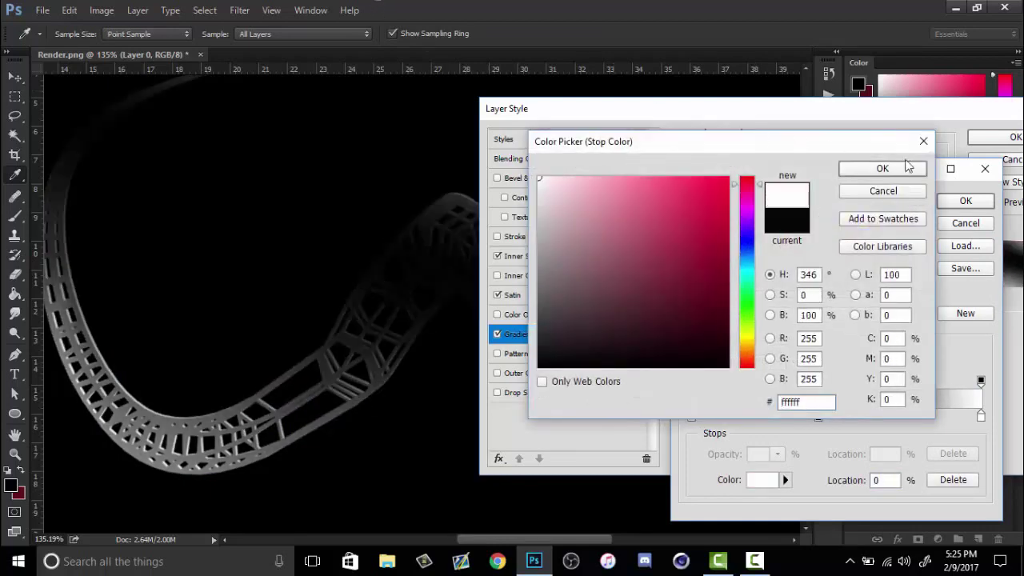
pyautogui.click(908, 167)
pyautogui.click(964, 201)
# Set the gradient overlay to Soft Light at low opacity and apply the layer style
pyautogui.click(788, 159)
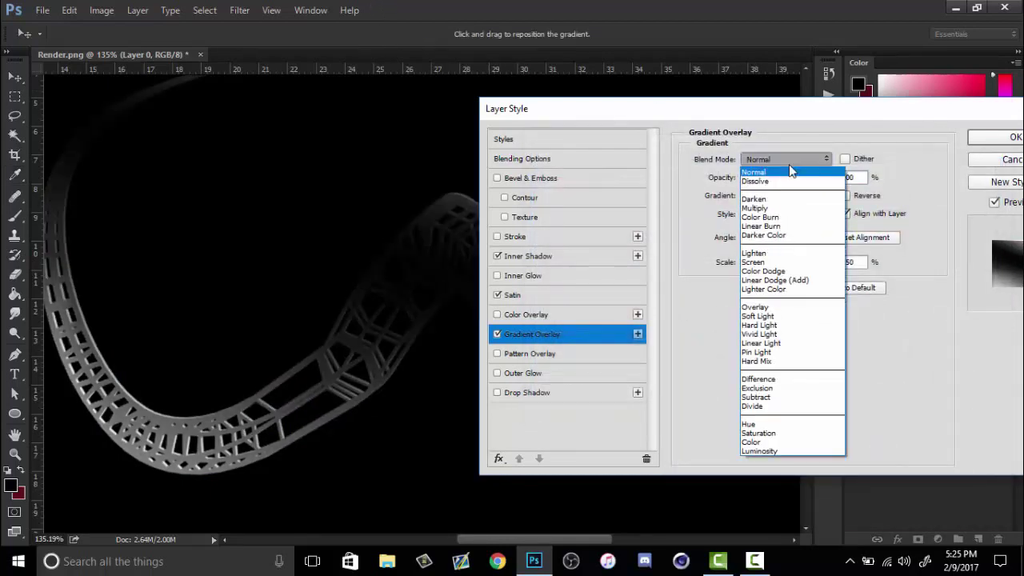
pyautogui.click(764, 316)
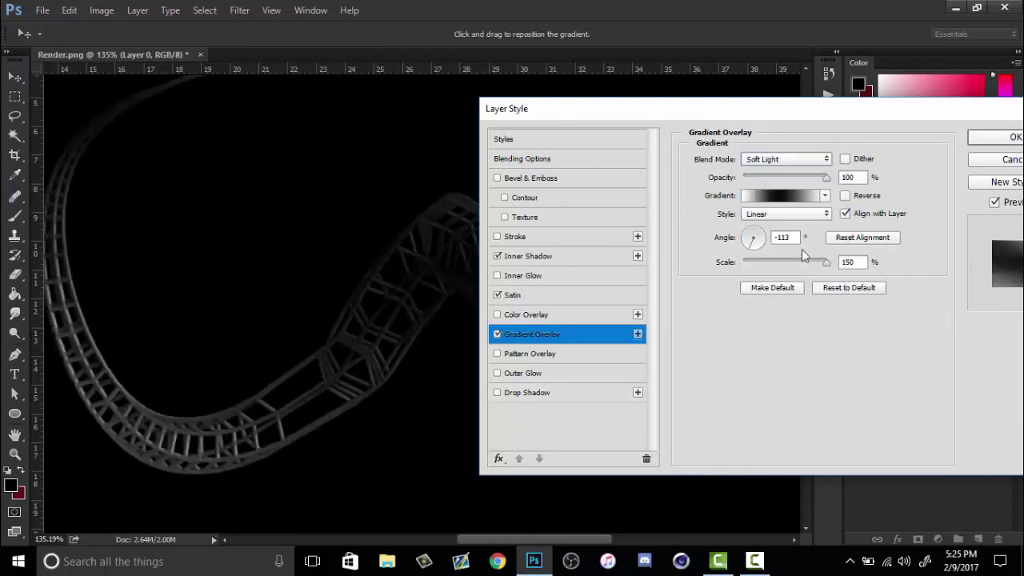
pyautogui.moveTo(813, 186); pyautogui.dragTo(743, 190)
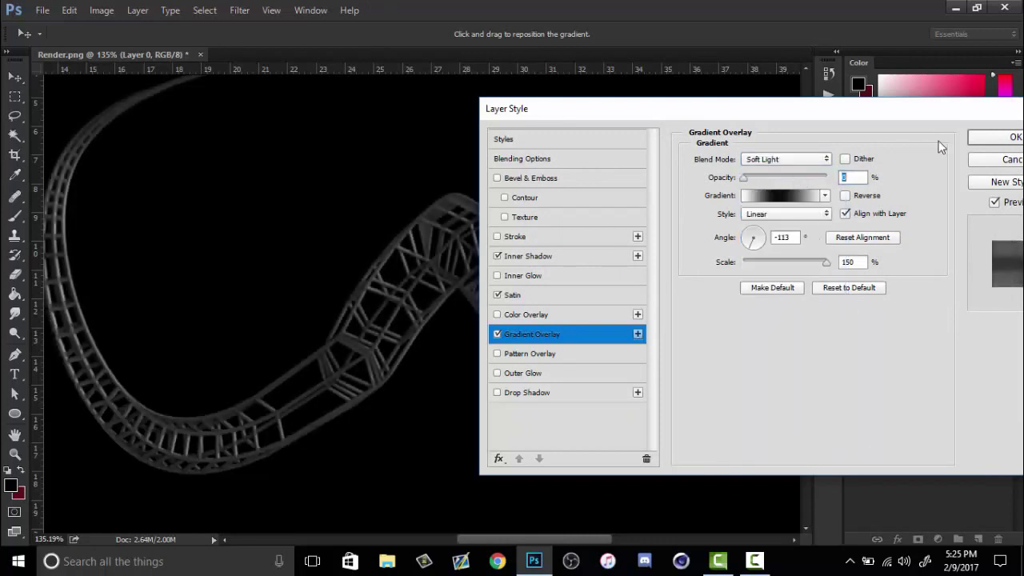
pyautogui.click(988, 139)
pyautogui.moveTo(437, 268); pyautogui.dragTo(436, 308)
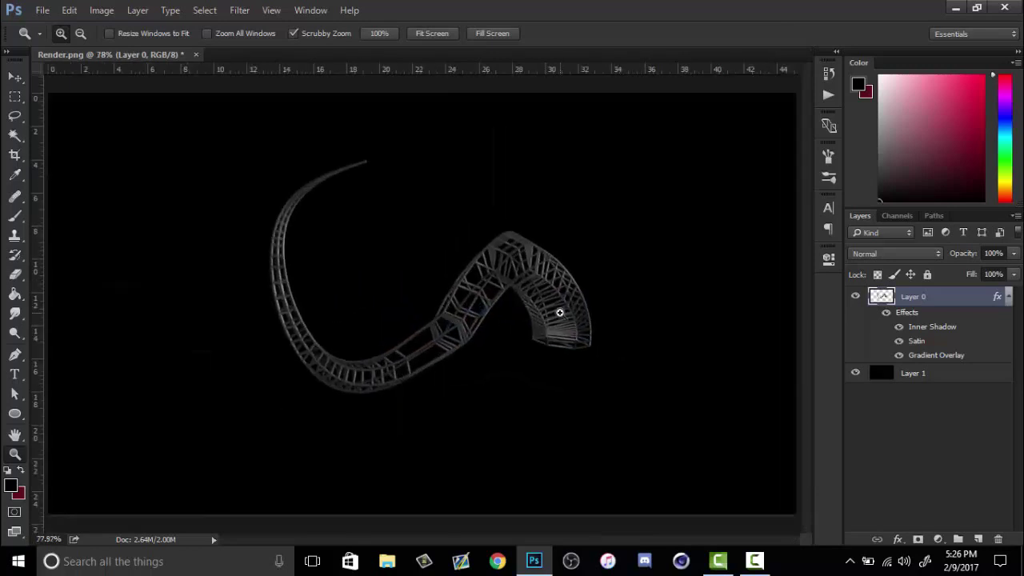